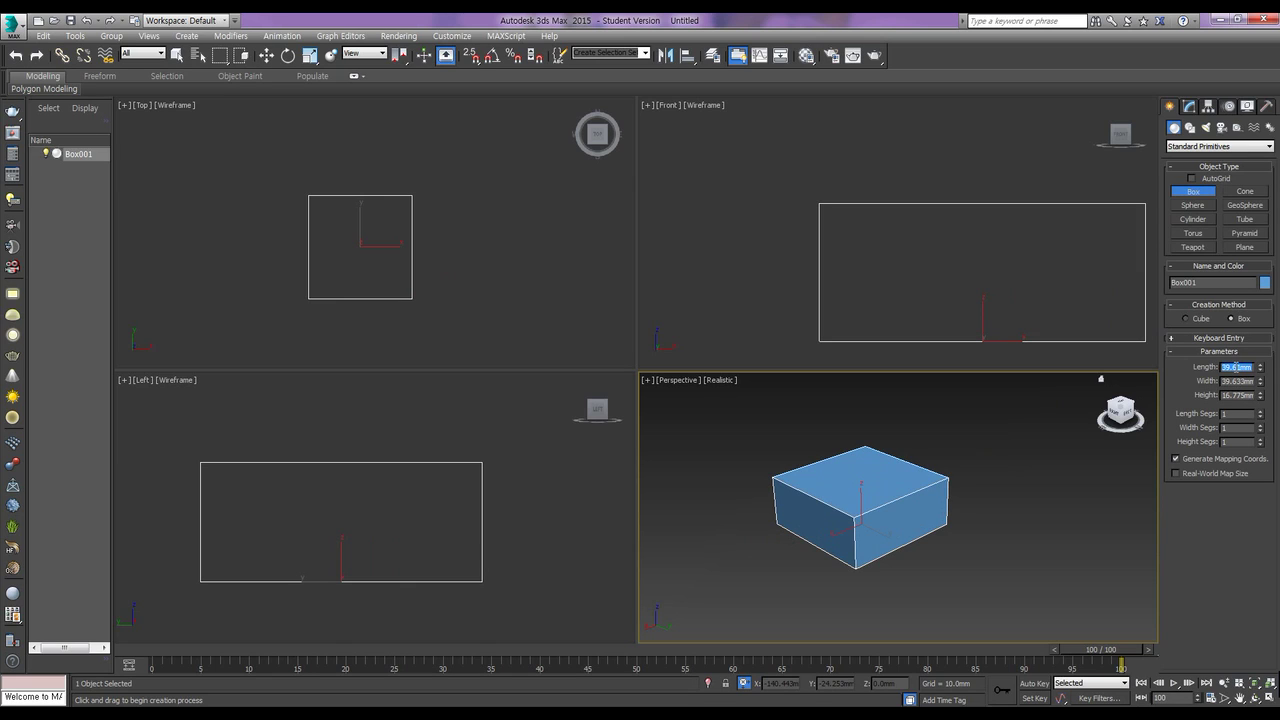
Set the box's length to 60 mm, width to 44 mm and height to 12 mm
type("50")
key("Tab")
type("44")
key("Tab")
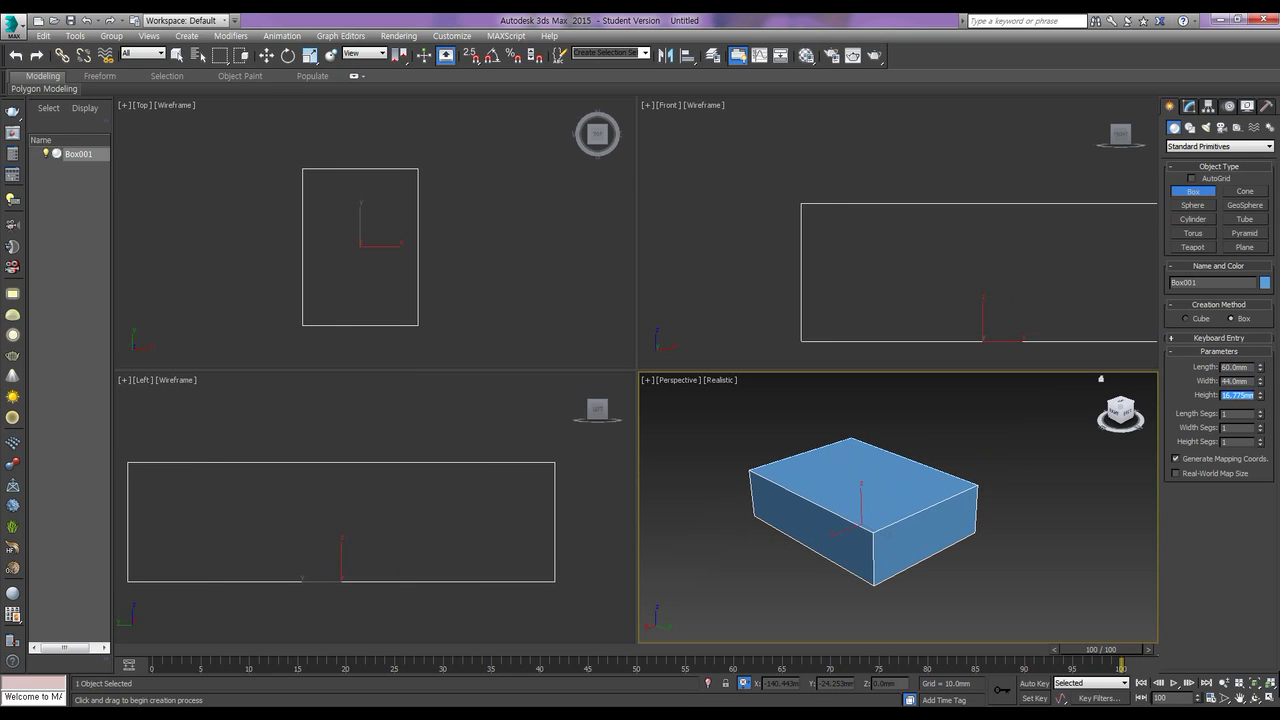
type("12")
key("Return")
Divide the box into 2 length segments and 3 width segments
key("Tab")
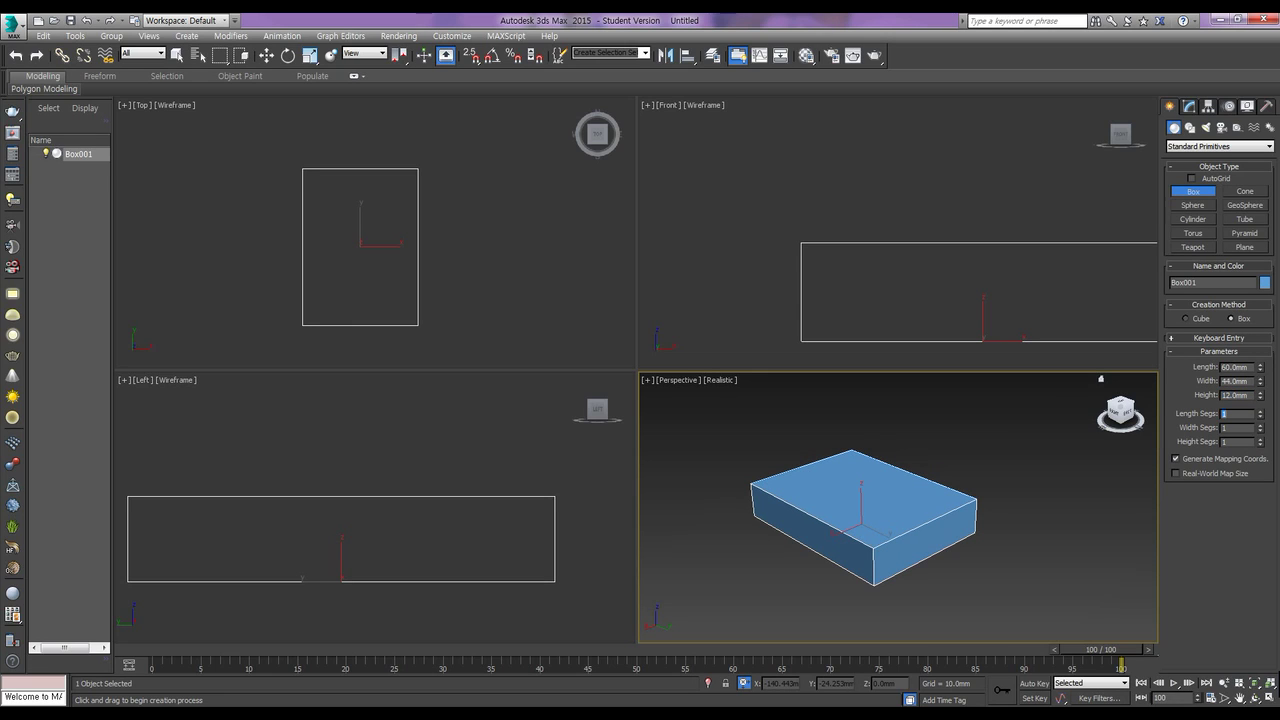
key("Return")
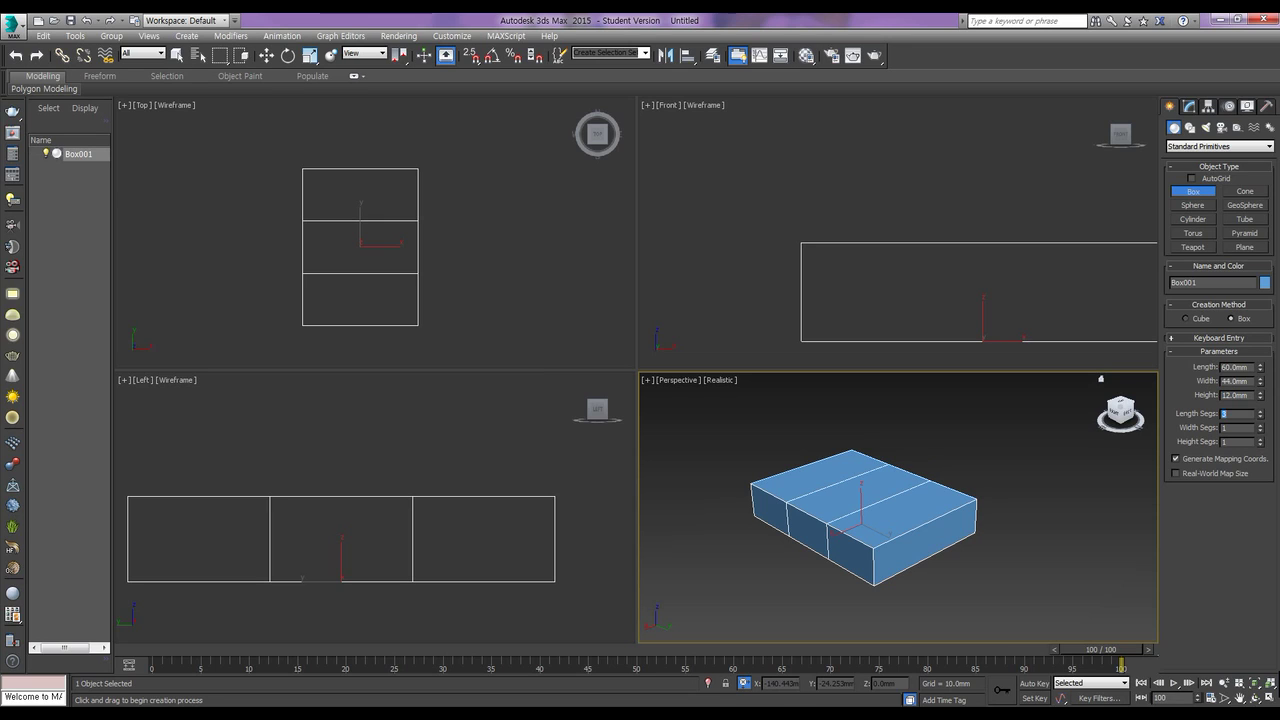
type("2")
key("Return")
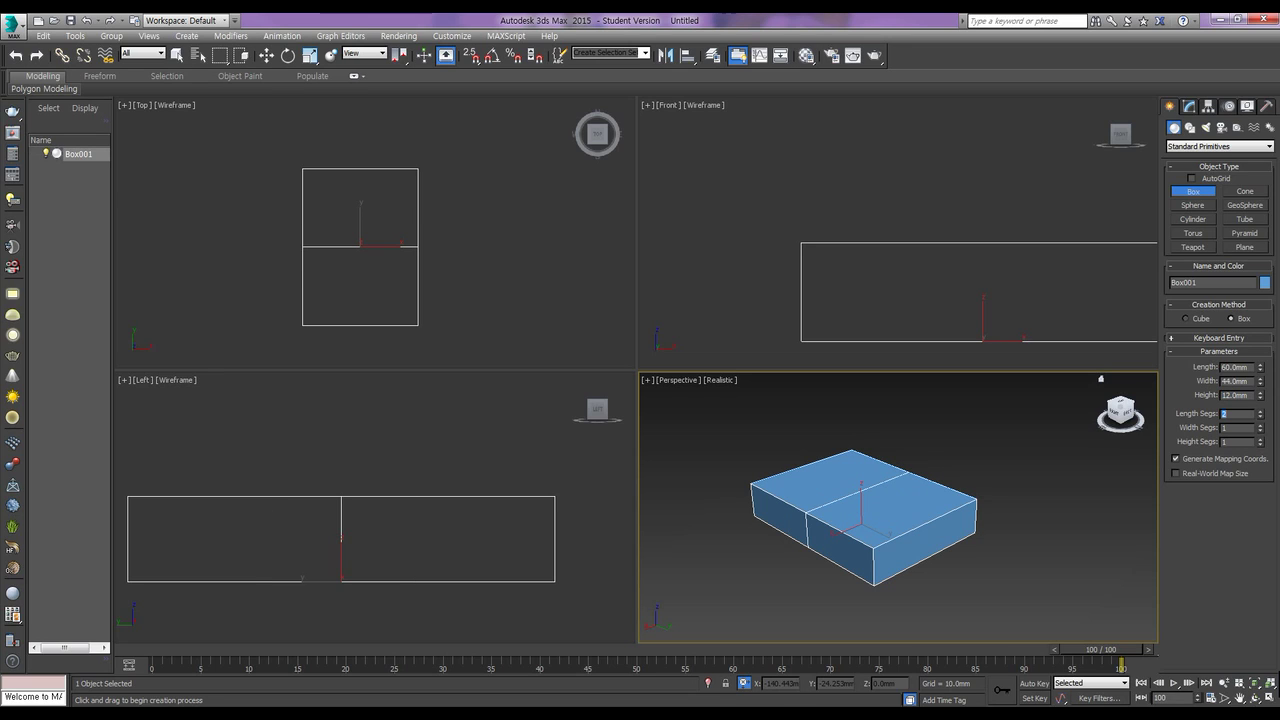
type("3")
key("Return")
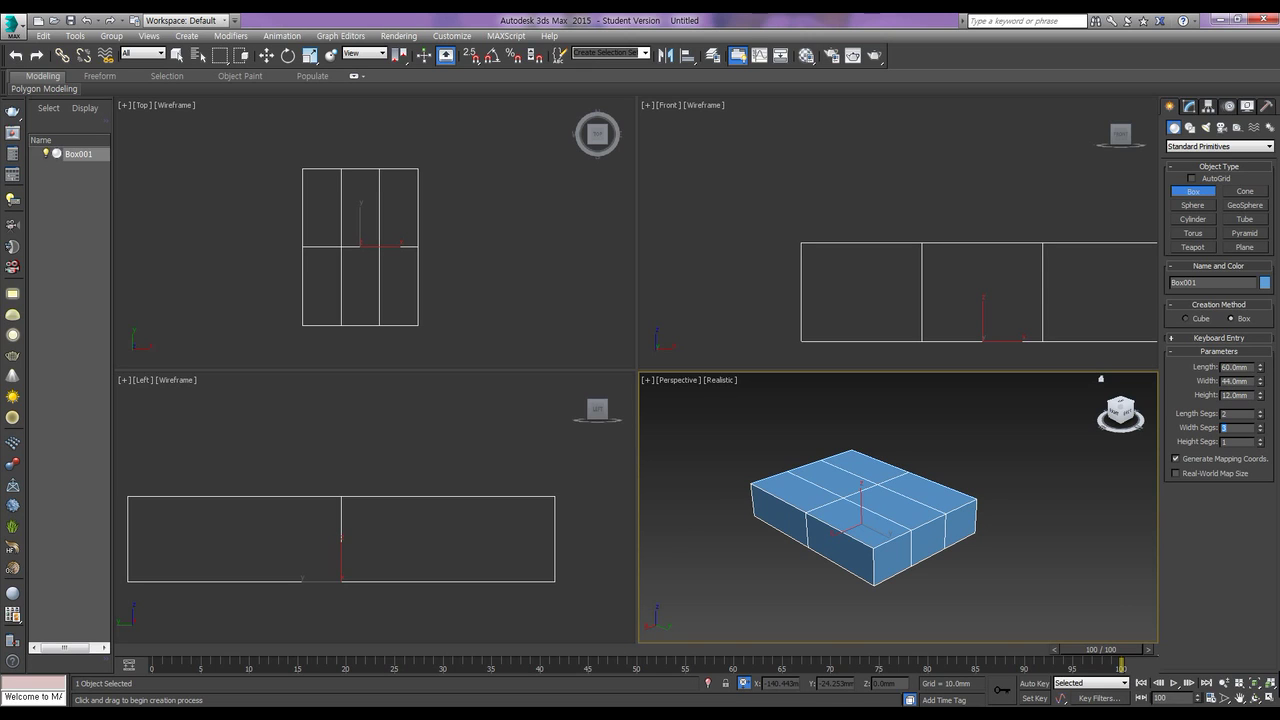
Convert the box to an Editable Poly and deselect it
key("w")
right_click(912, 486)
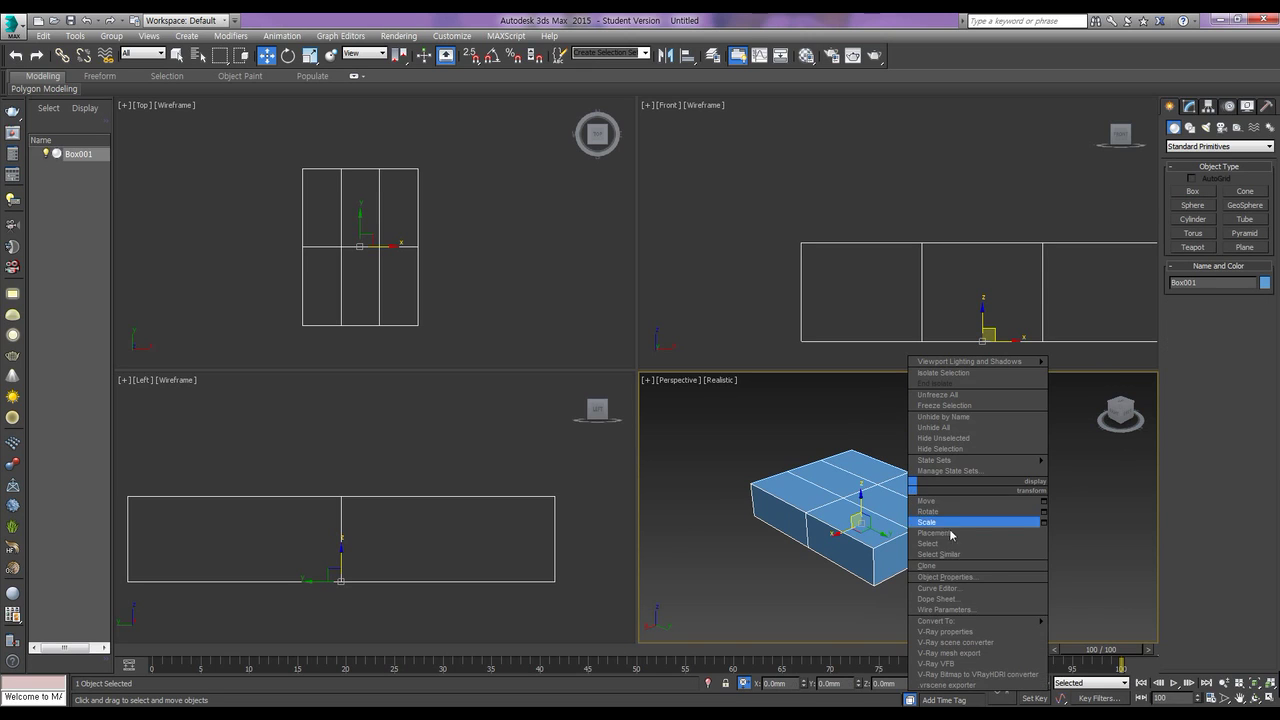
mouse_move(1042, 622)
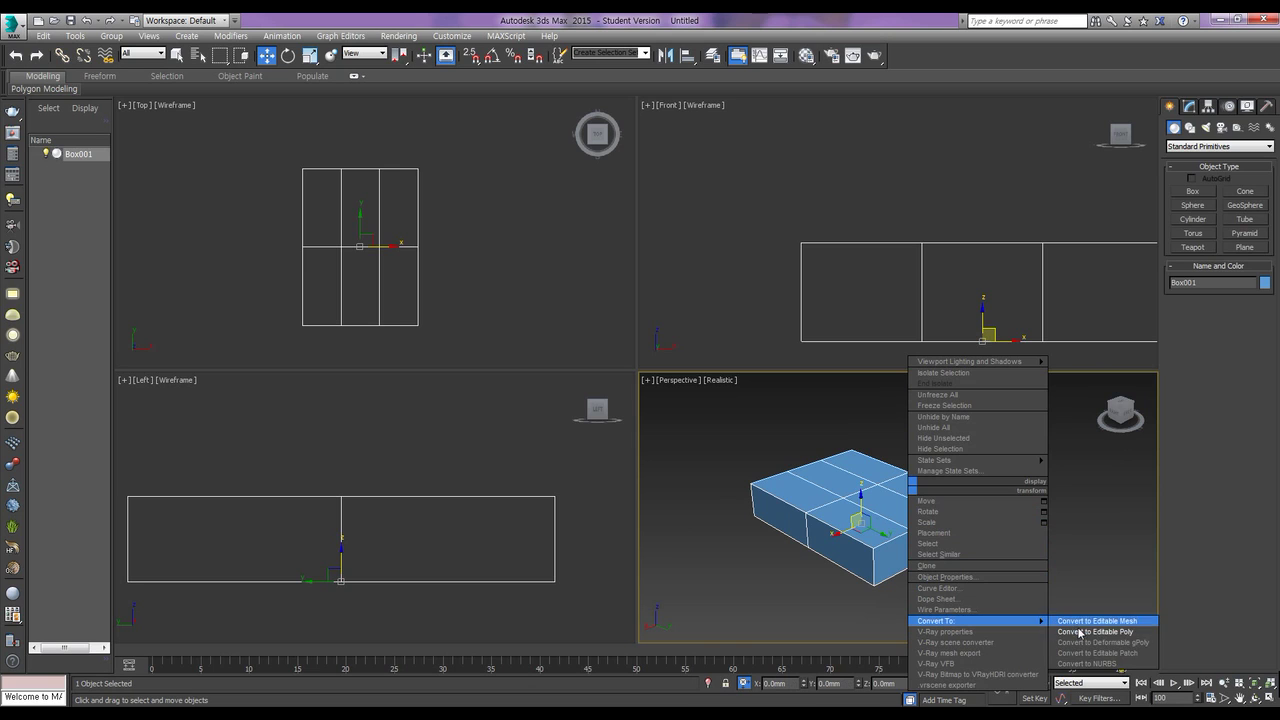
left_click(1092, 632)
left_click(951, 567)
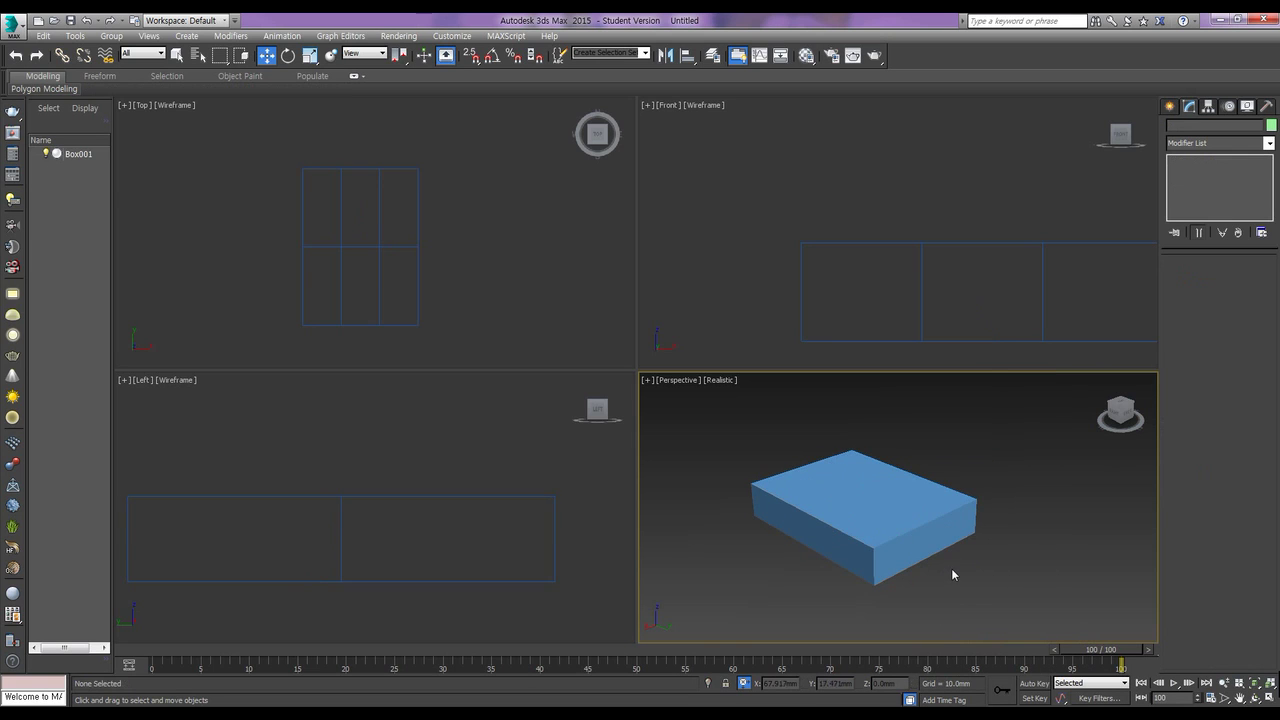
Extrude three top polygons of the box by 12 mm: both along the -X side and the one at the -Y end of the +X side
left_click(918, 532)
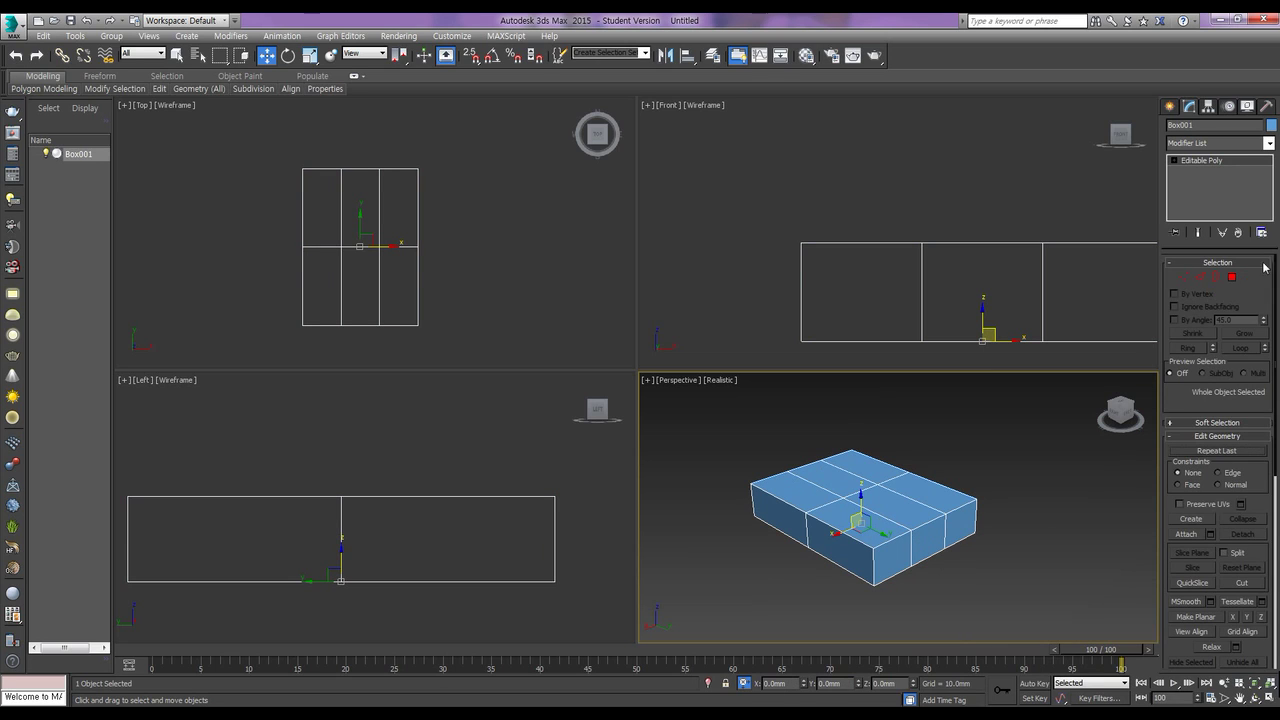
left_click(1232, 278)
left_click(797, 491)
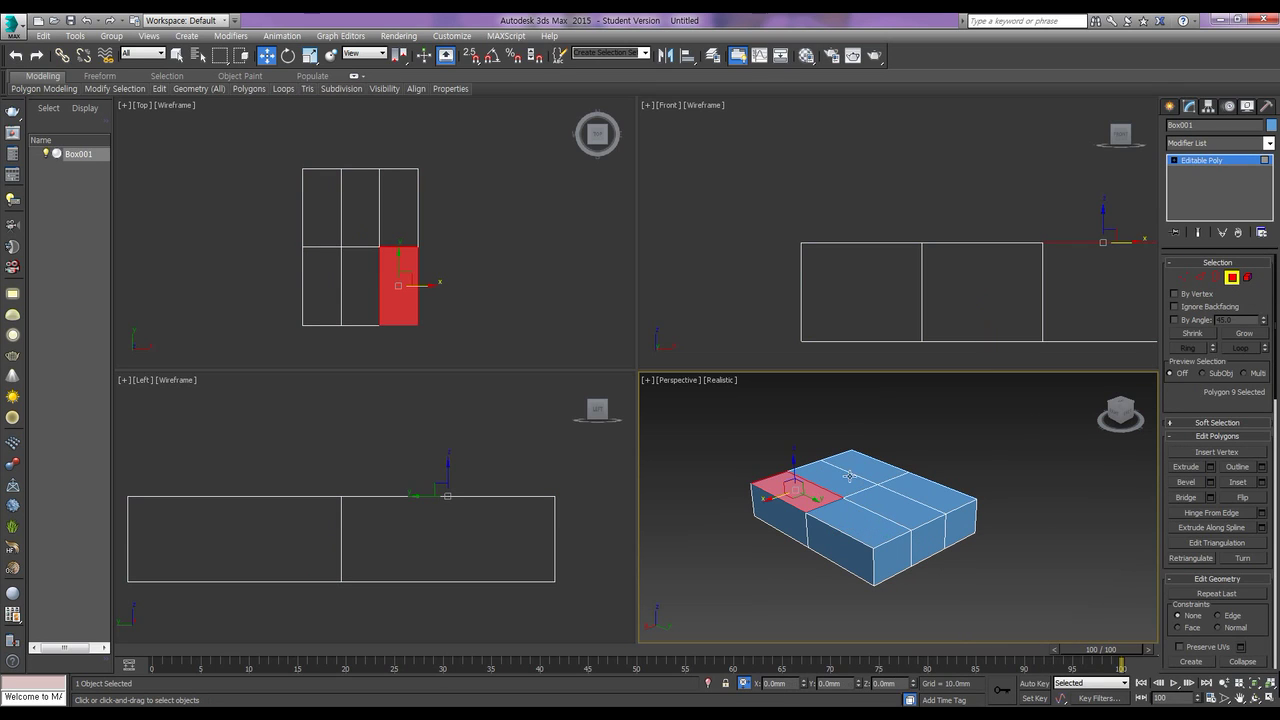
left_click(860, 467, "ctrl")
left_click(919, 495, "ctrl")
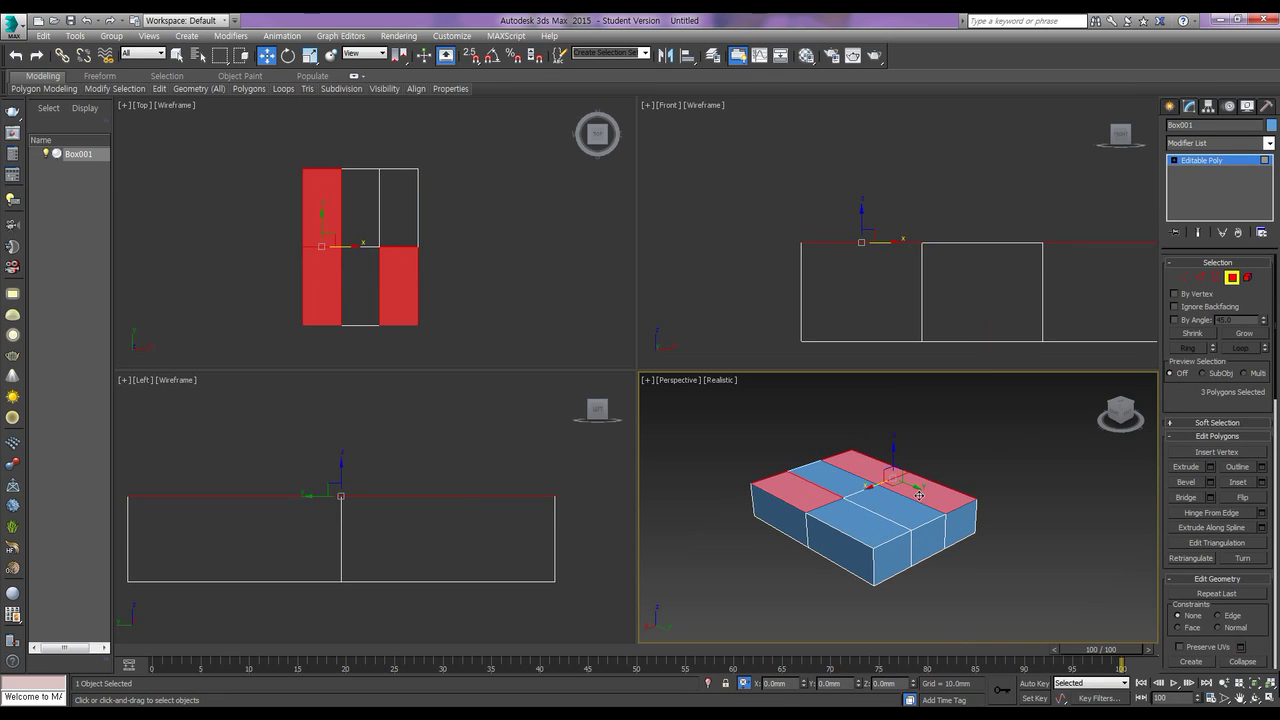
left_click(1210, 467)
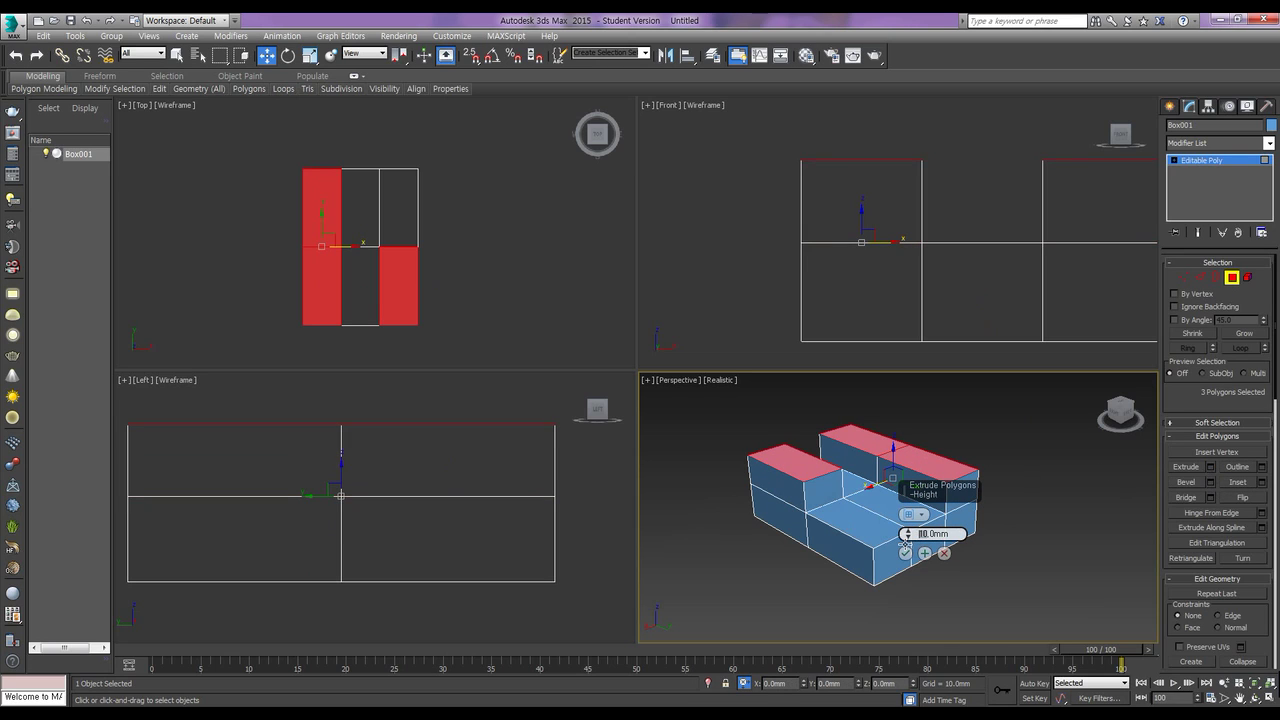
type("12")
key("Return")
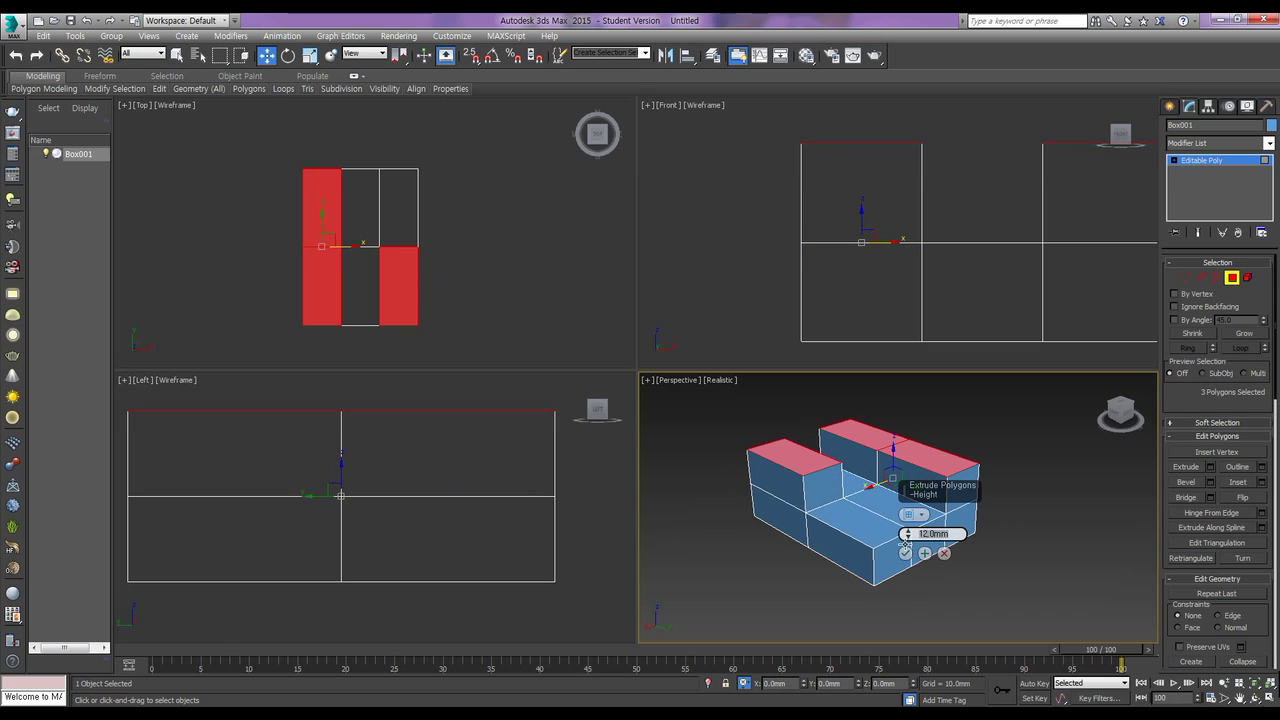
left_click(905, 553)
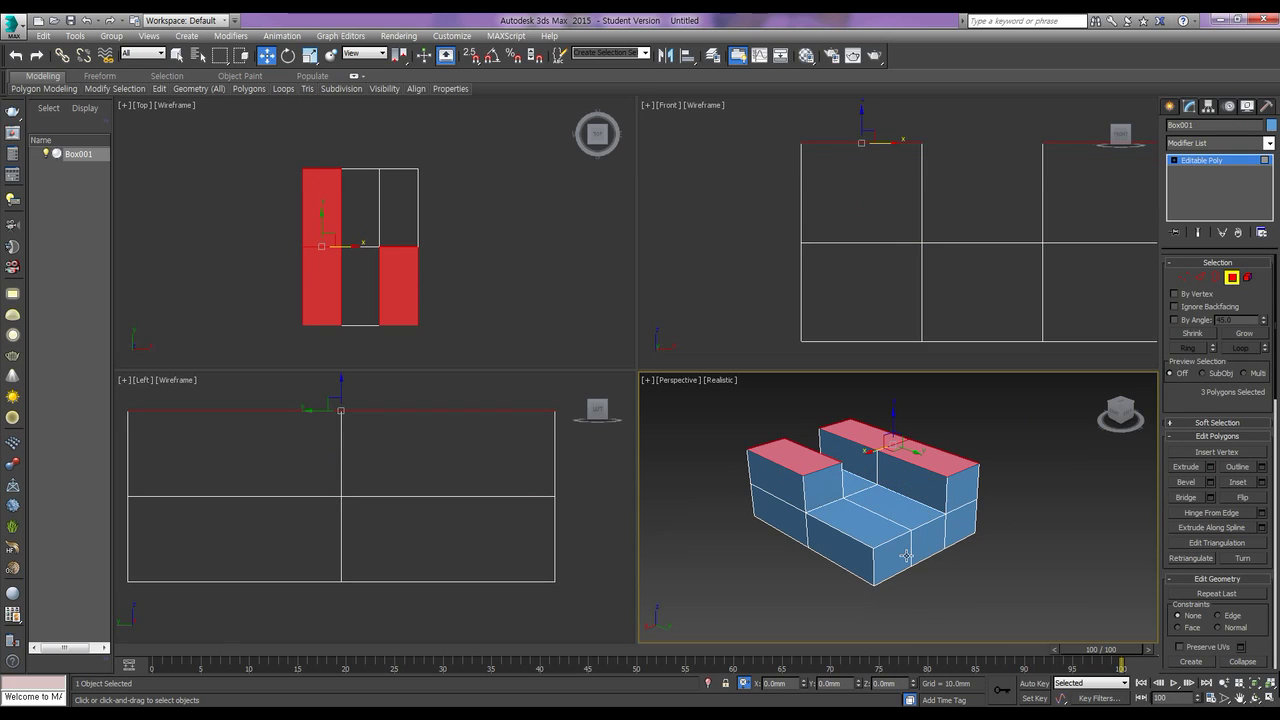
left_click(1005, 486)
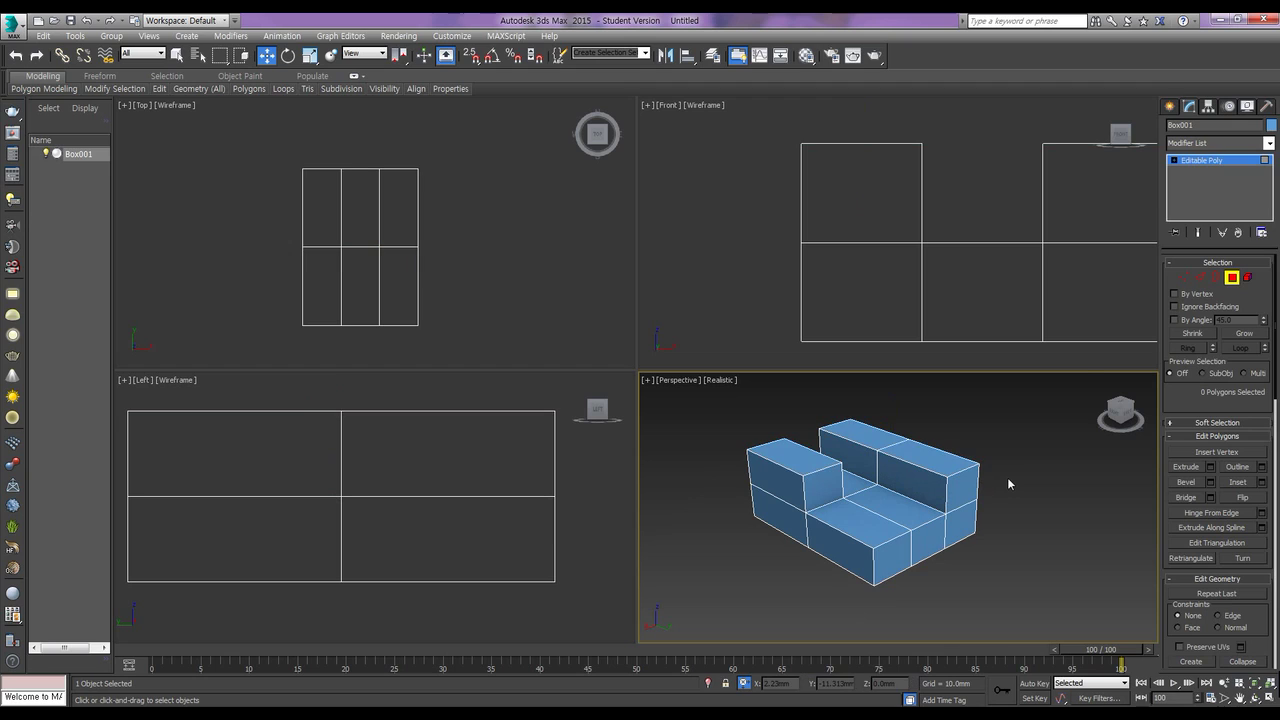
Switch the editable poly to vertex editing
left_click(1183, 277)
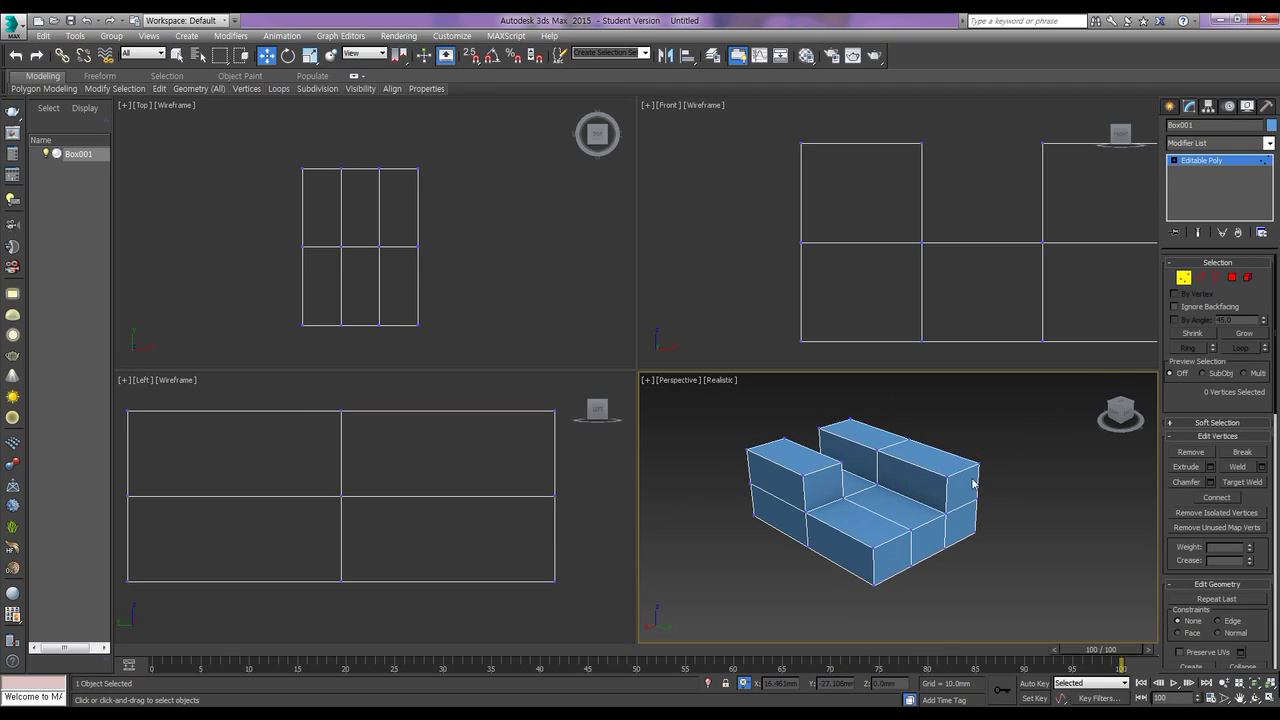
left_click(1256, 484)
left_click(947, 476)
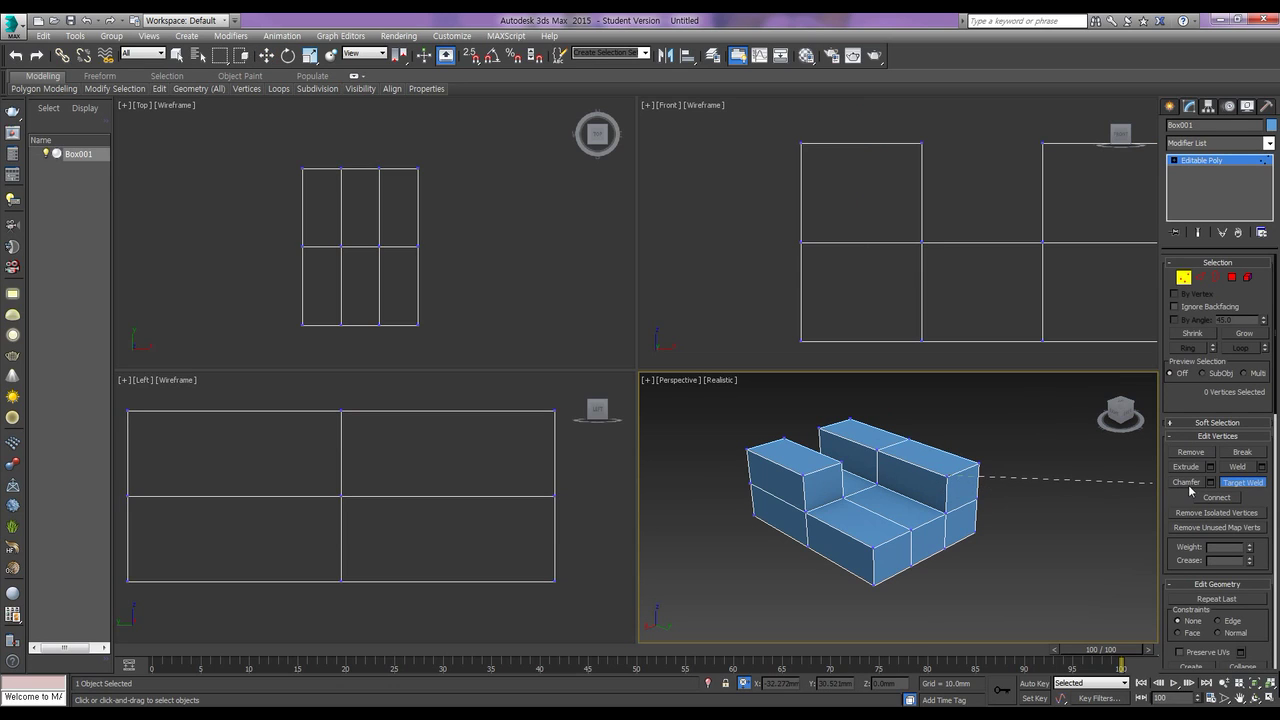
key("w")
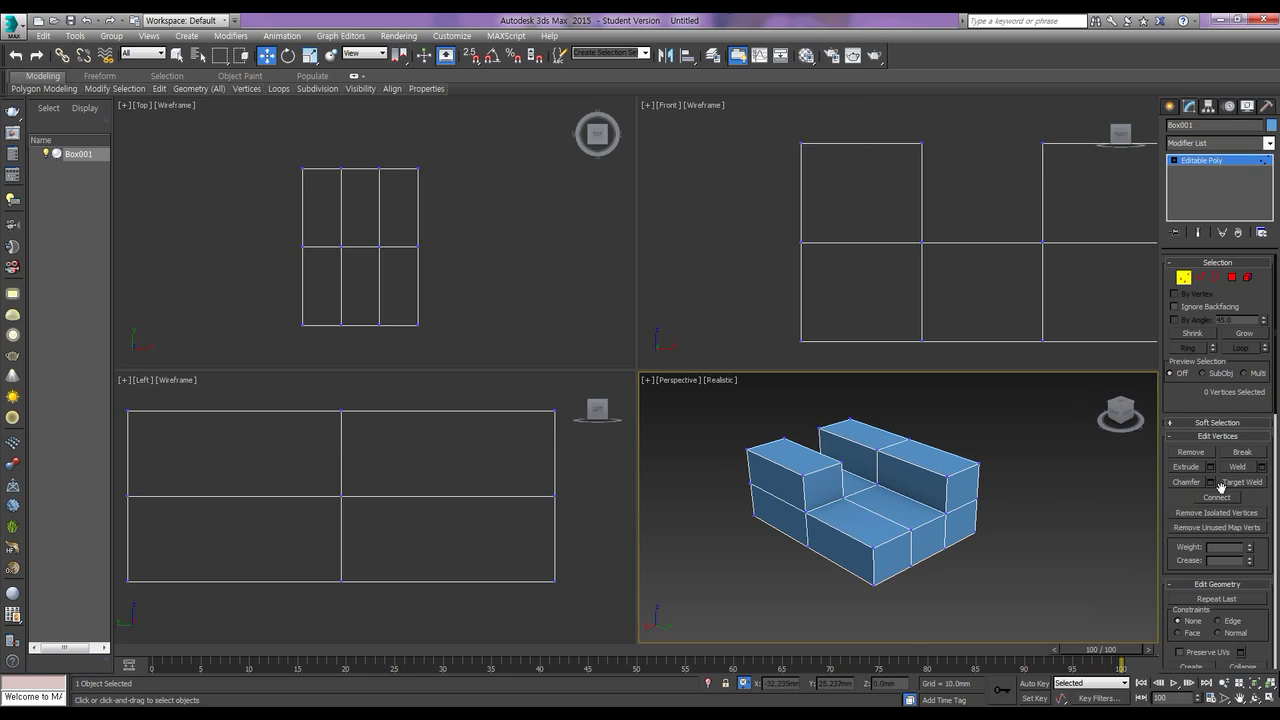
Target-weld the two upper vertices at the +Y end of the full-length raised strip onto the vertices directly below them, forming a slope
left_click(947, 477)
left_click(1241, 483)
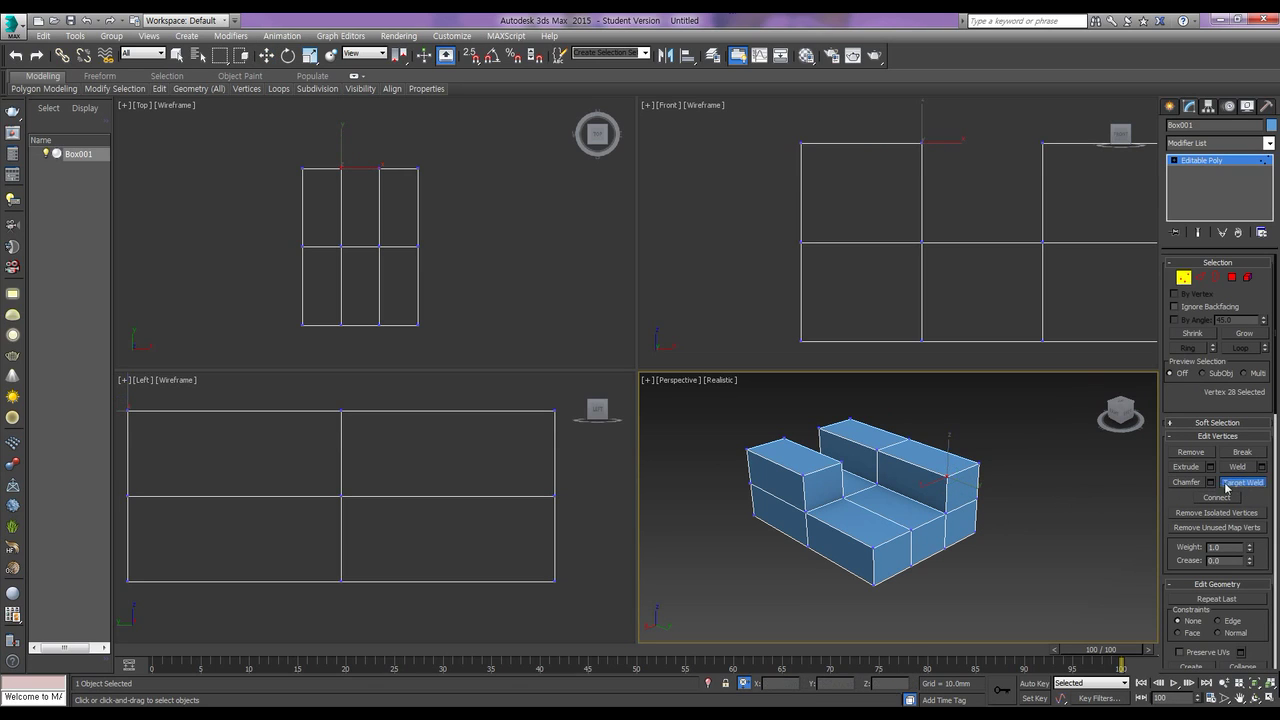
left_click(947, 515)
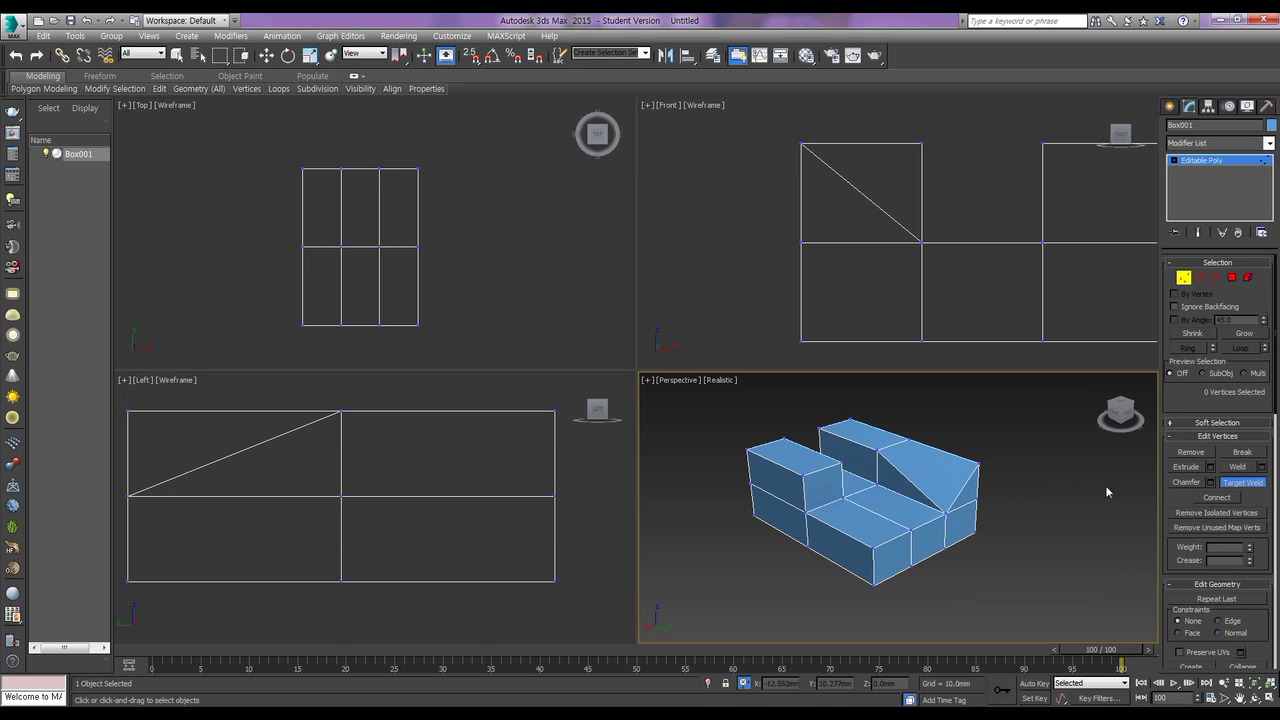
left_click(1230, 488)
left_click(977, 465)
left_click(1240, 484)
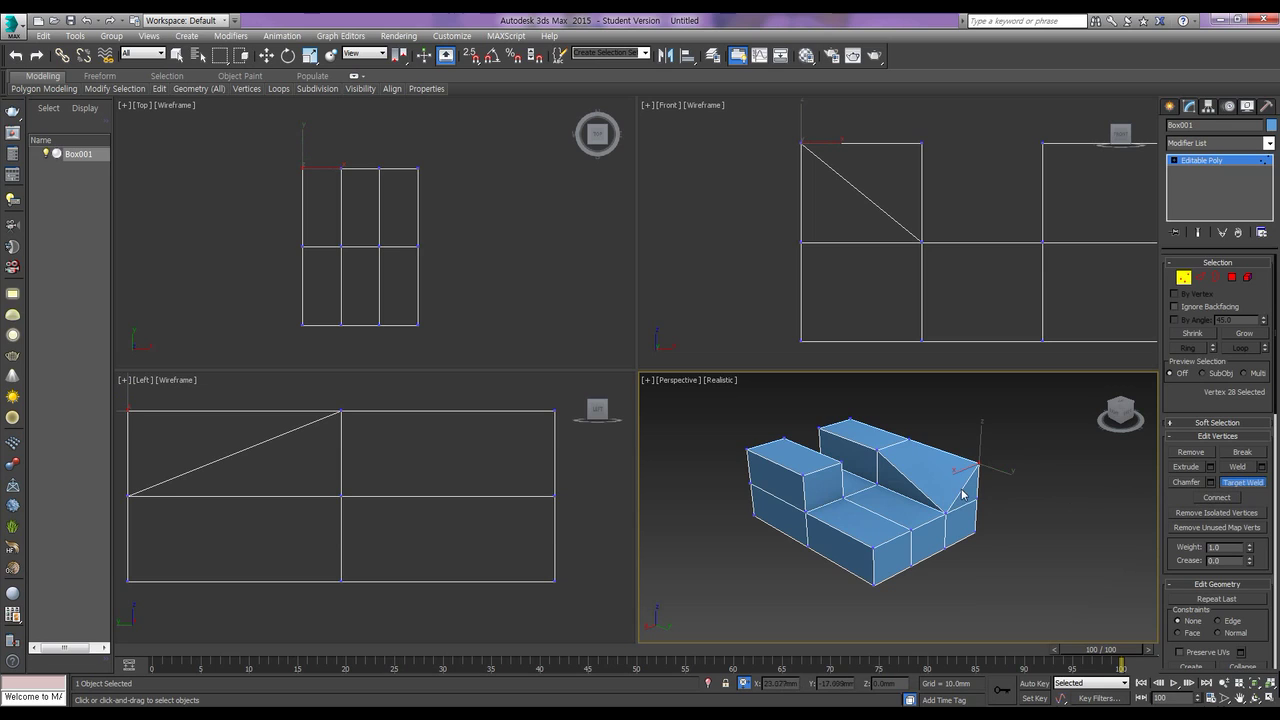
scroll(962, 493, "up", 5)
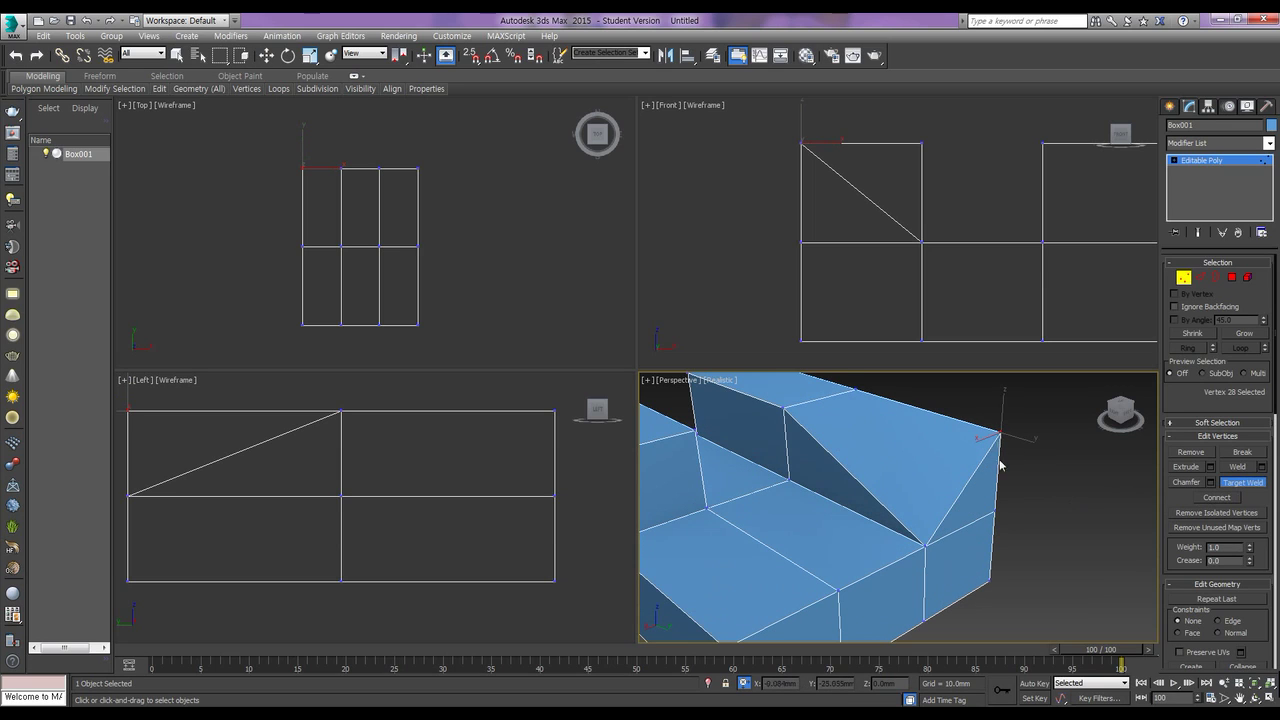
left_click(994, 511)
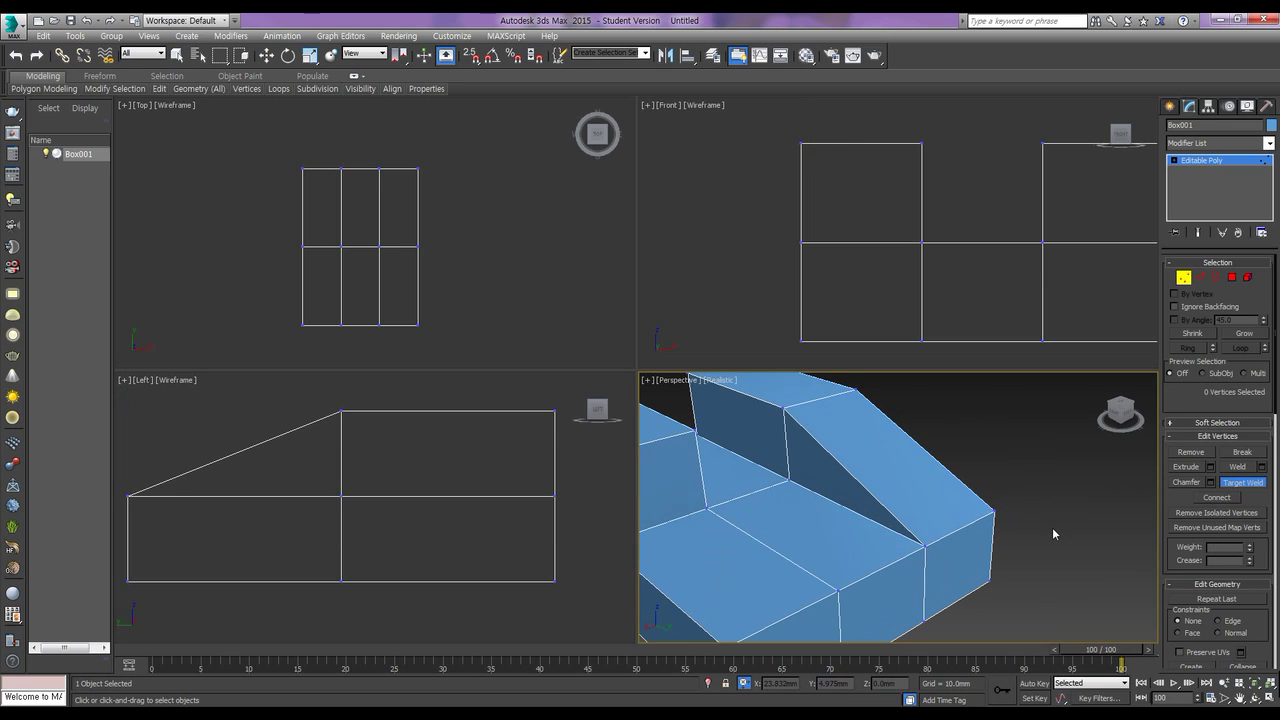
right_click(1045, 518)
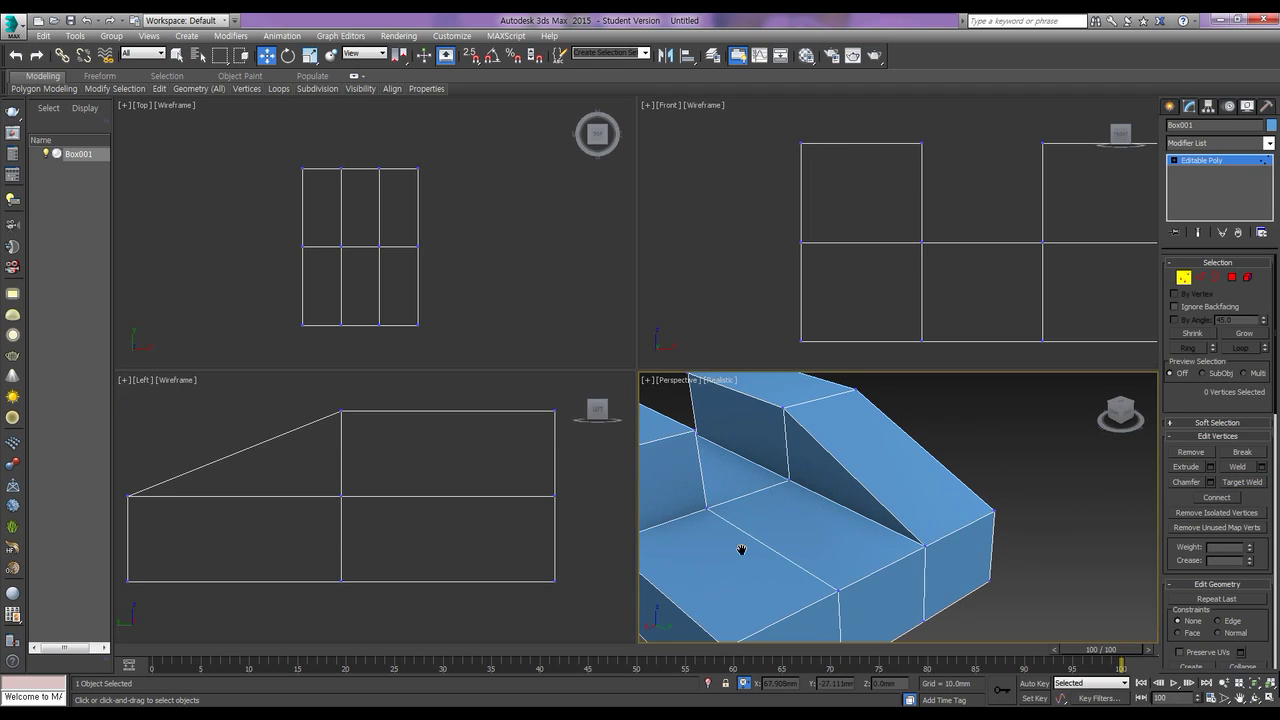
Snap the inner vertex column of the full-length raised strip to its outer side and offset it 13 mm inward along X
scroll(860, 507, "down", 4)
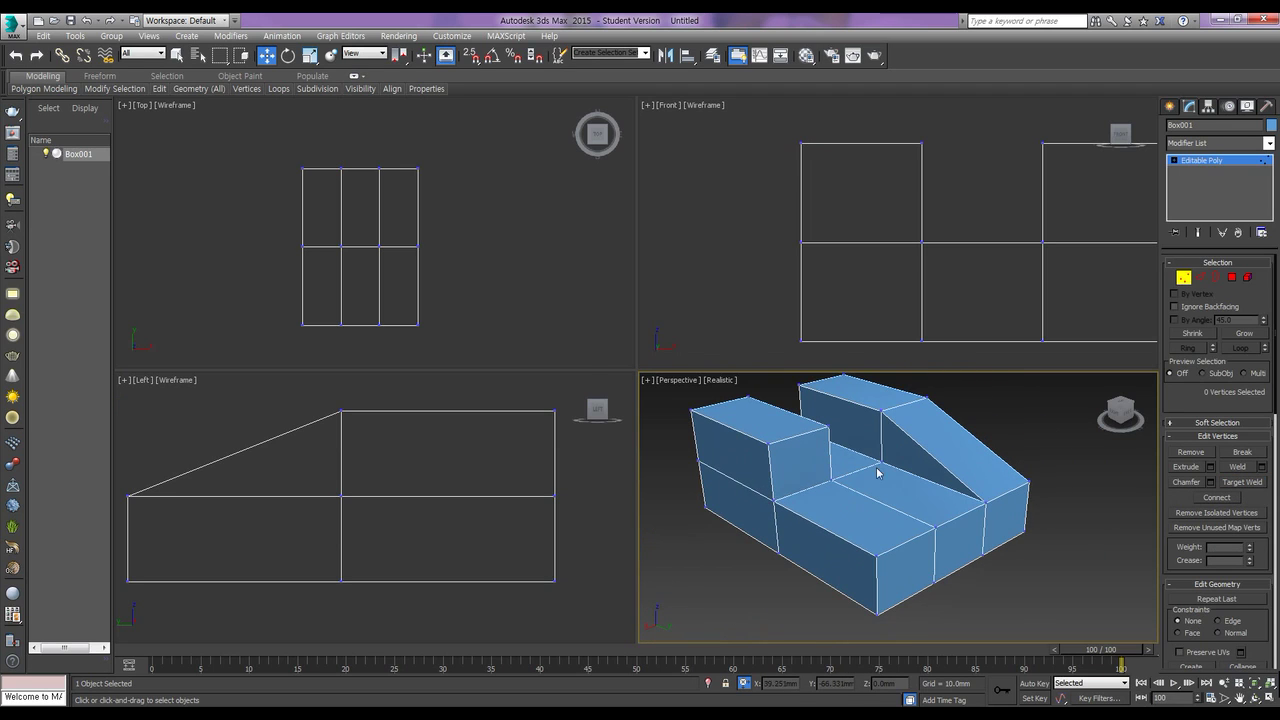
middle_click_drag(857, 511, 851, 517)
left_click(529, 299)
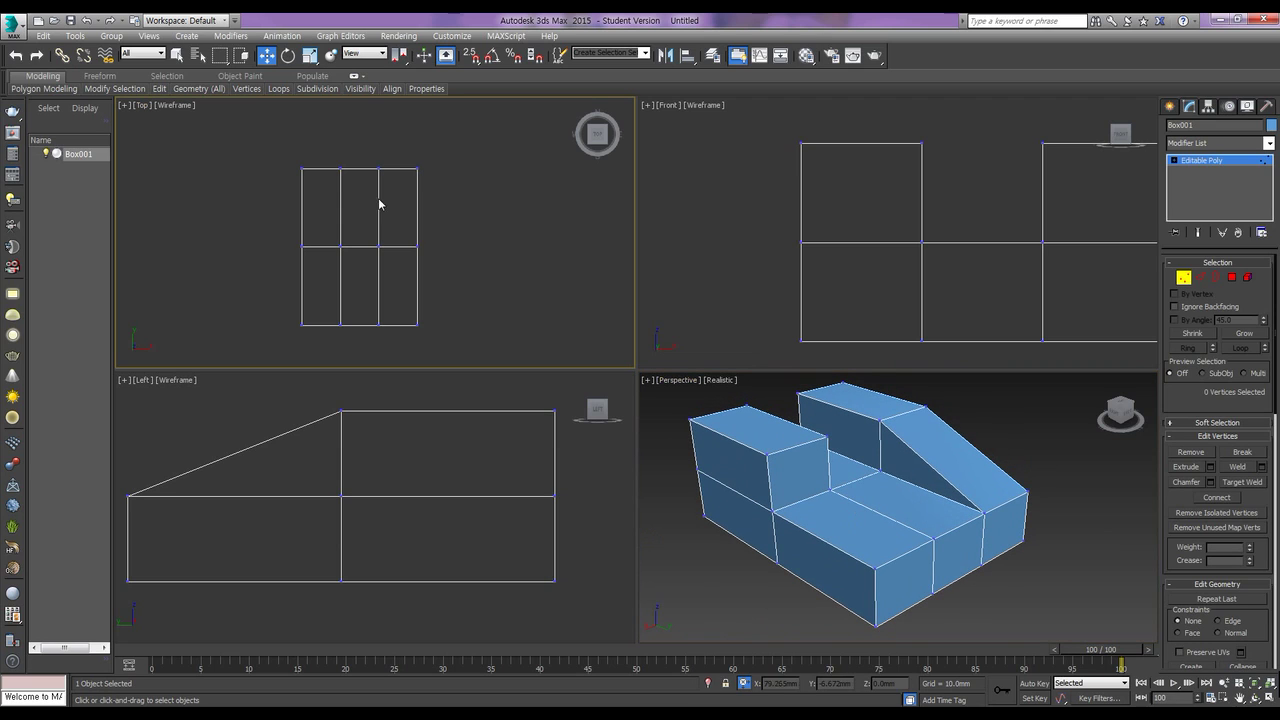
left_click_drag(331, 153, 370, 344)
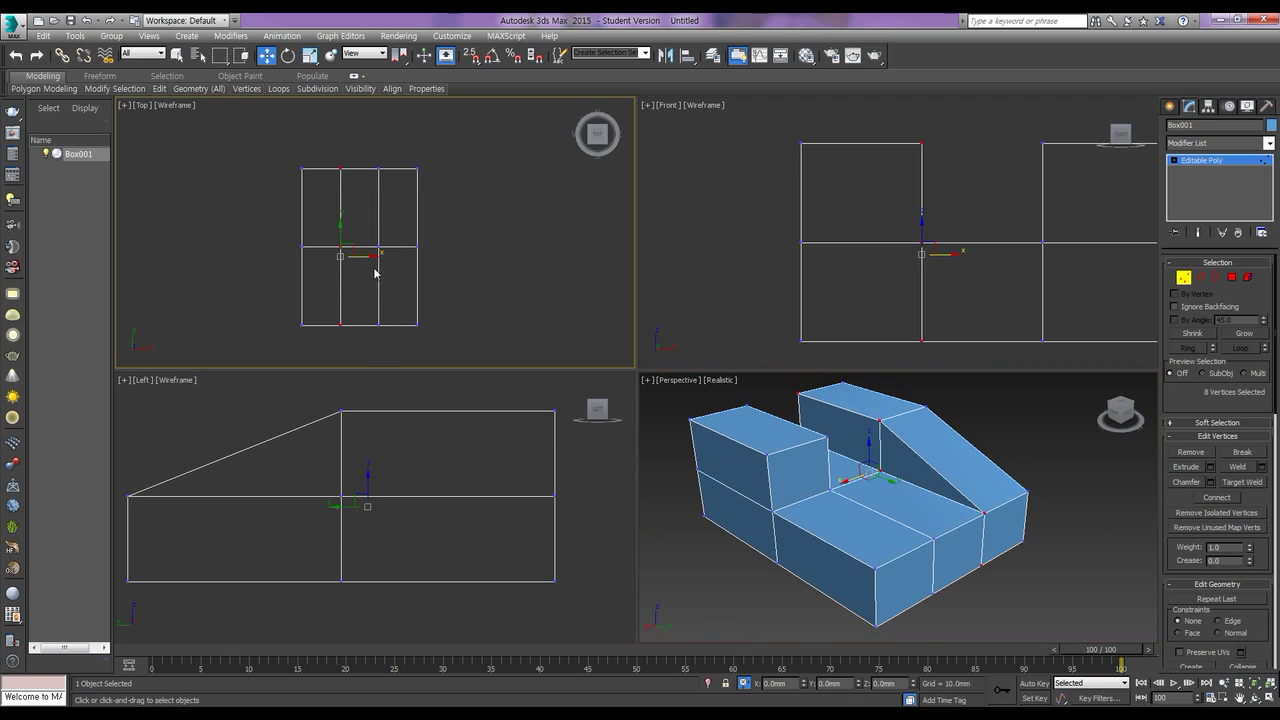
left_click(471, 55)
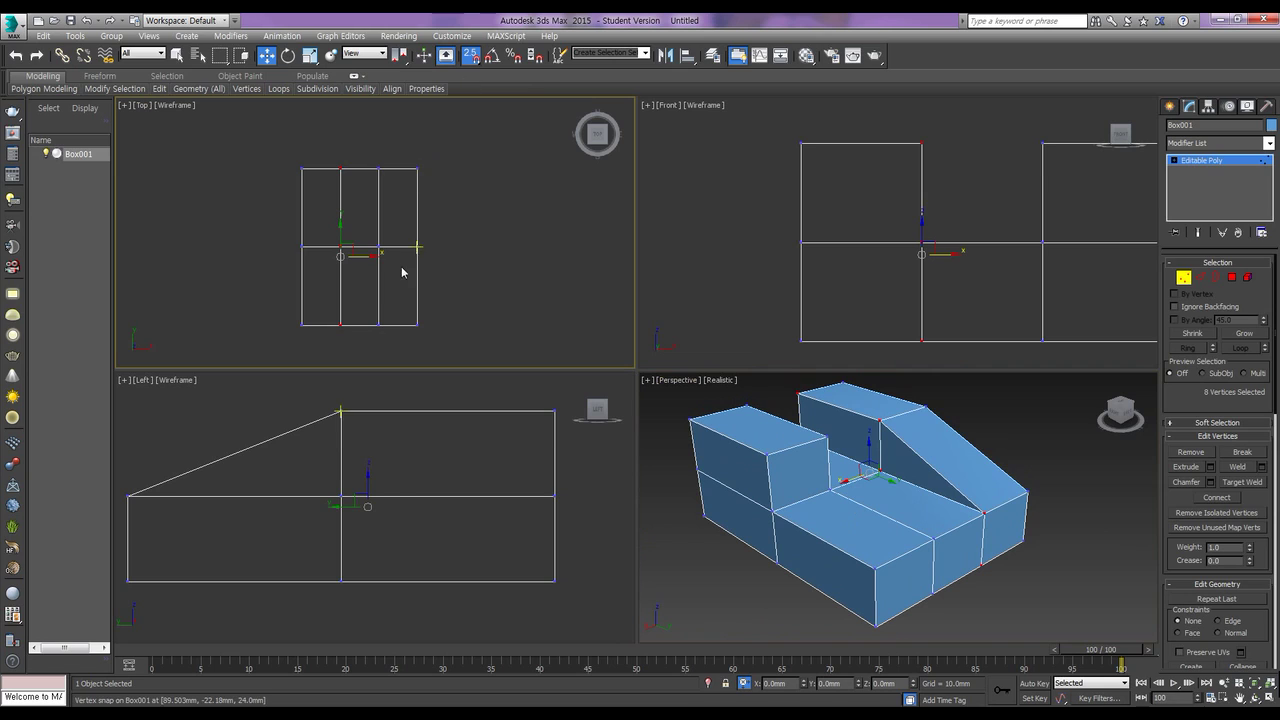
left_click_drag(360, 256, 301, 256)
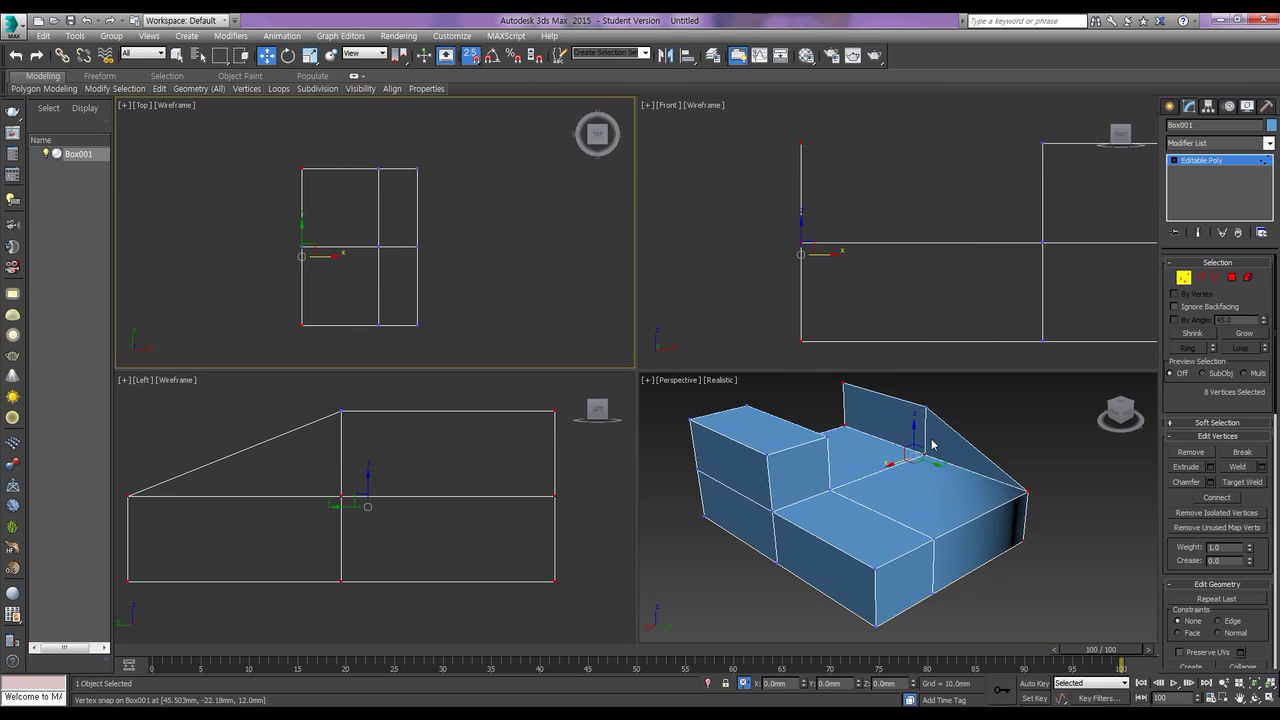
left_click(772, 683)
type("0")
key("Return")
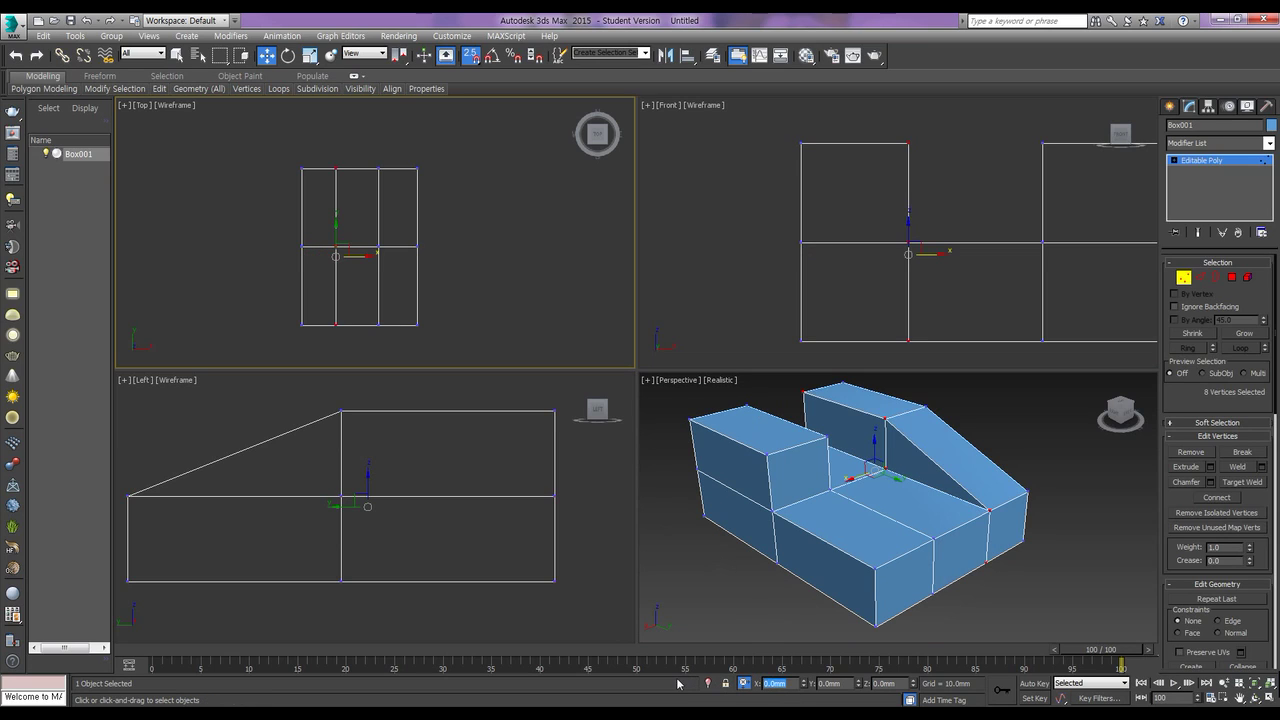
Snap the inner vertex column of the short raised block to its outer side, offset it -13 mm in X, and deselect the vertices
left_click_drag(368, 151, 396, 333)
left_click_drag(402, 257, 417, 255)
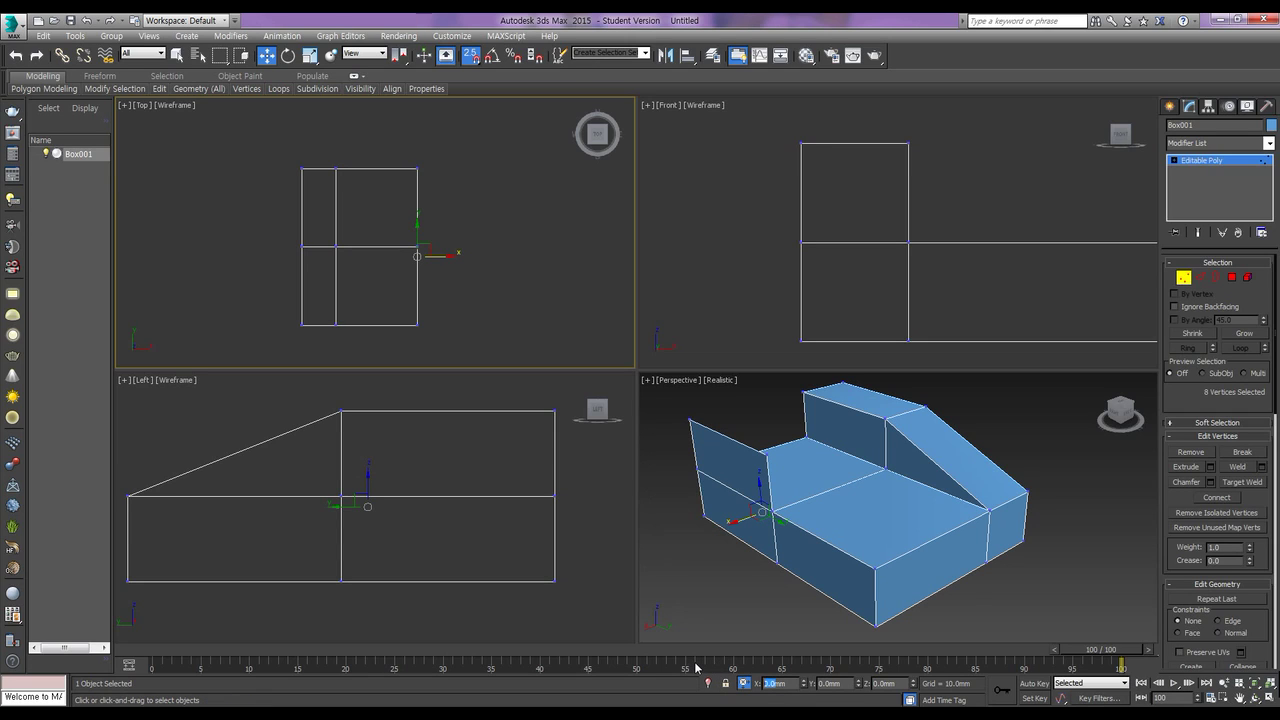
type("-13mm")
key("Return")
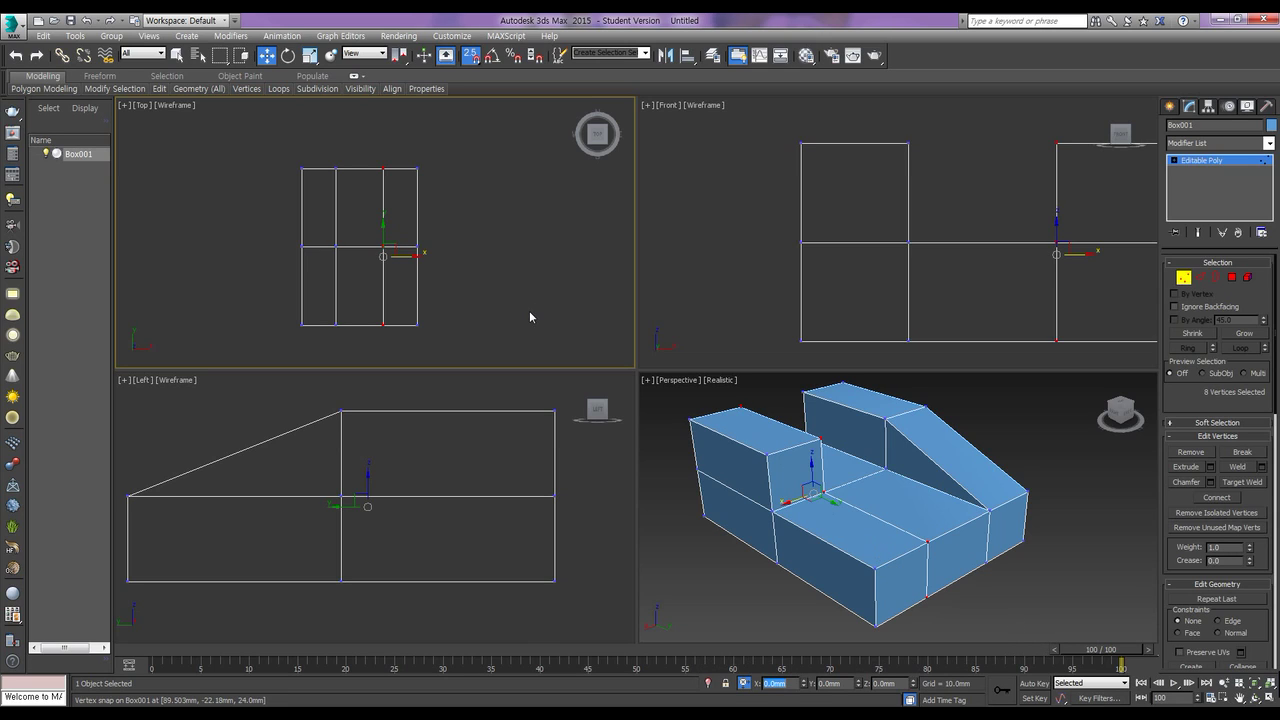
left_click(1081, 573)
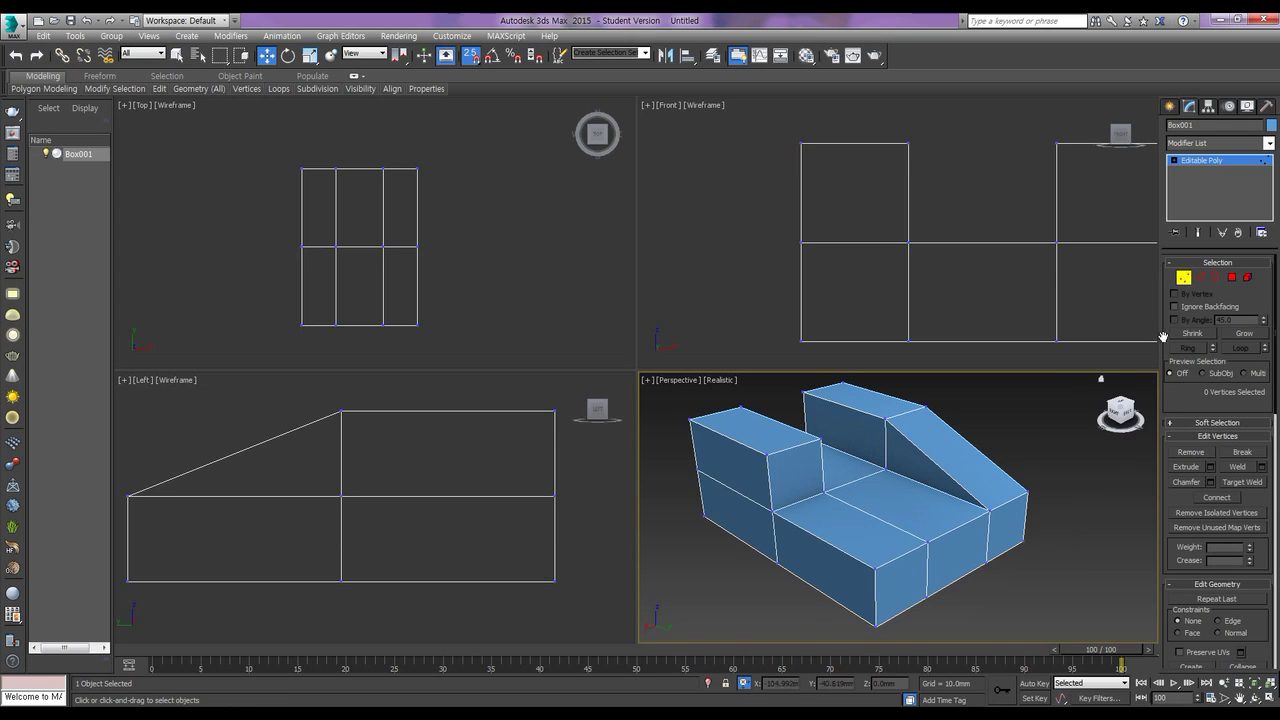
Delete the three polygons forming the +Y end face of the editable poly
left_click(1234, 280)
left_click(915, 574)
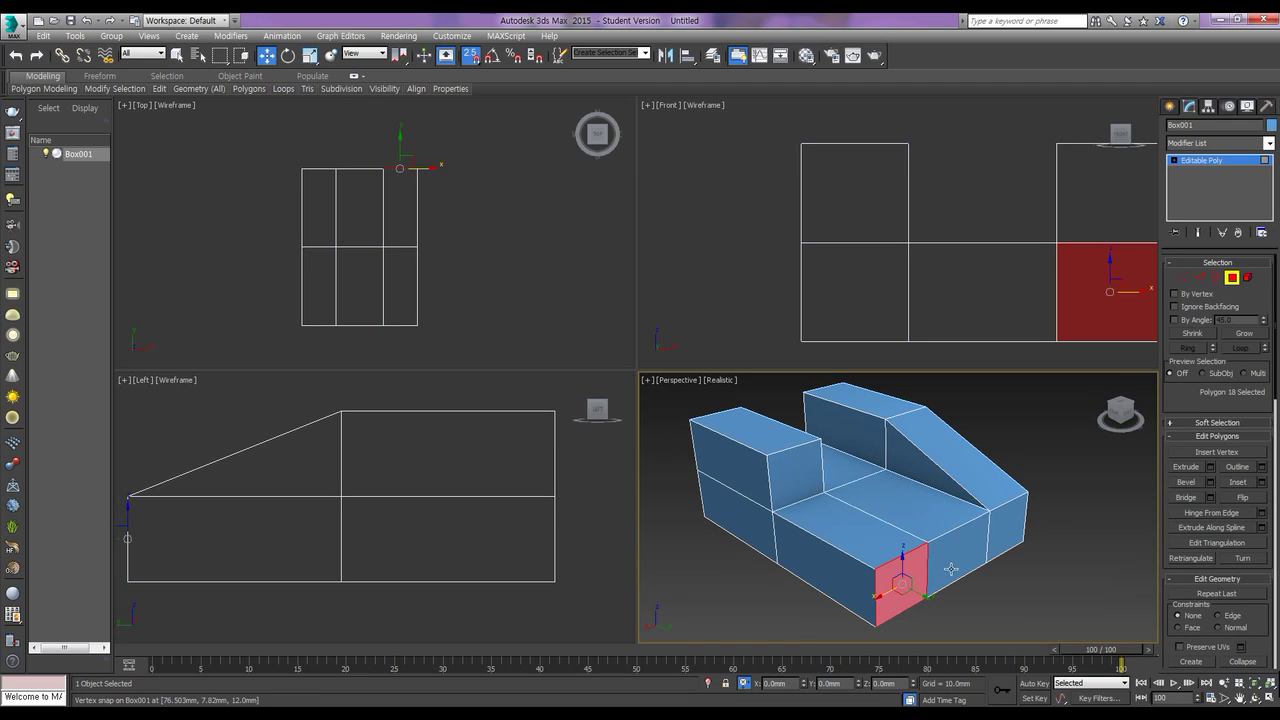
left_click(952, 566, "ctrl")
left_click(1012, 538, "ctrl")
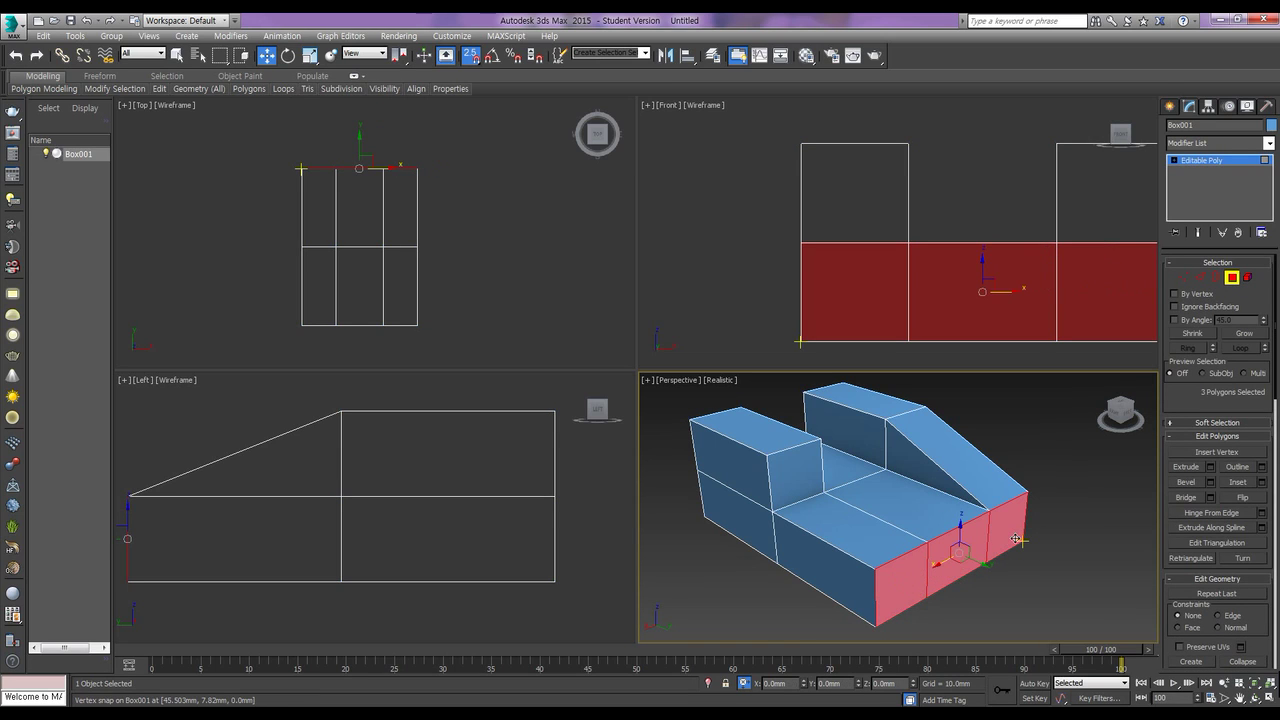
key("4")
Select the open border at the +Y end and cap it with a single face
left_click(1212, 280)
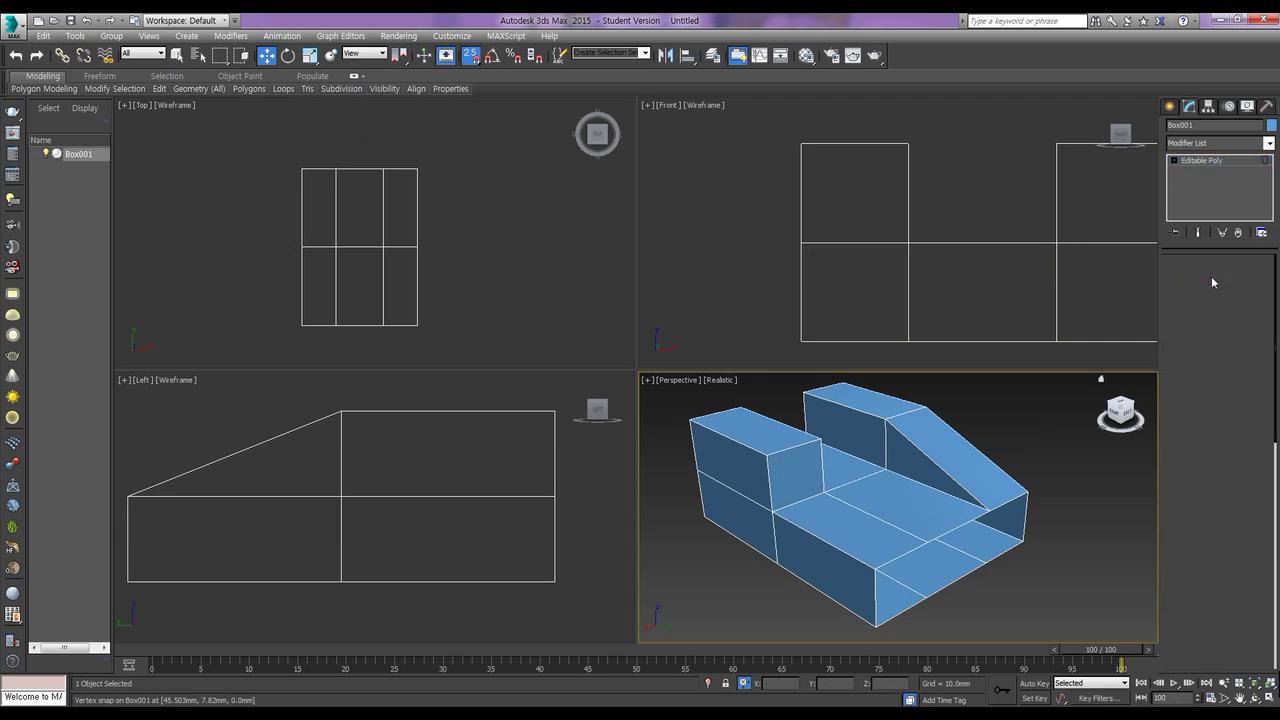
left_click(976, 516)
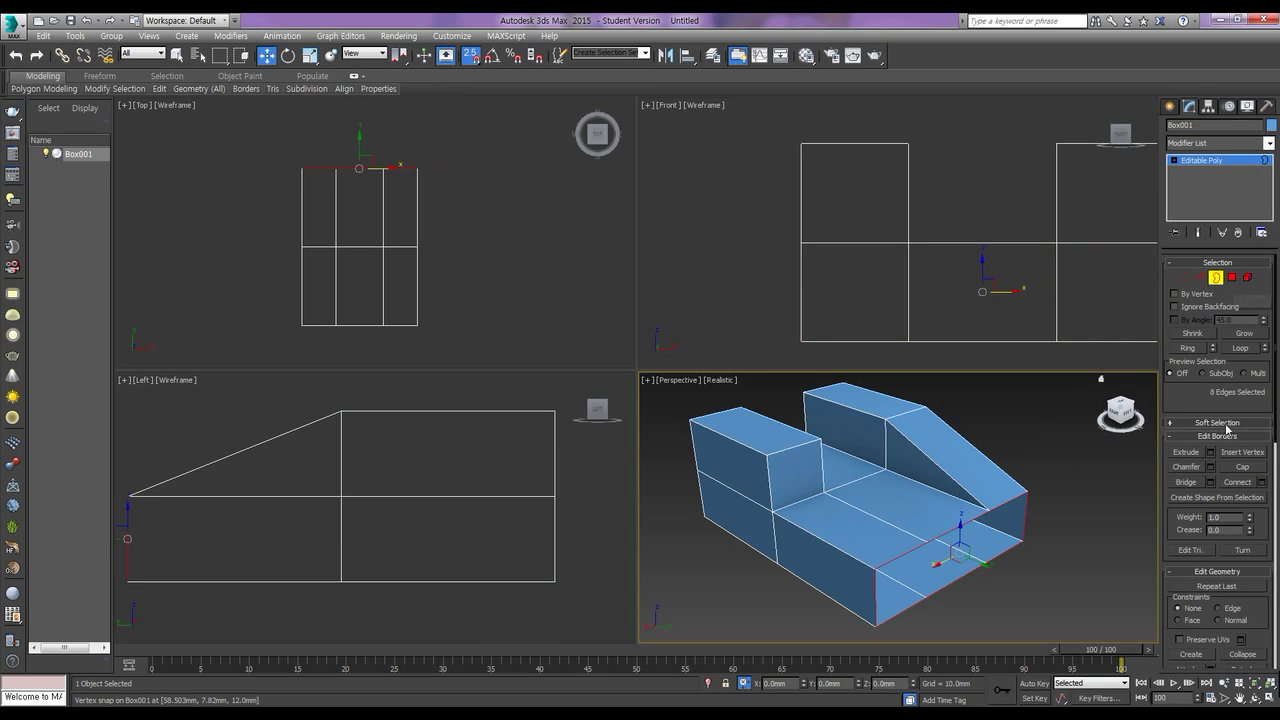
left_click(1242, 467)
middle_click_drag(1034, 587, 1001, 580, "alt")
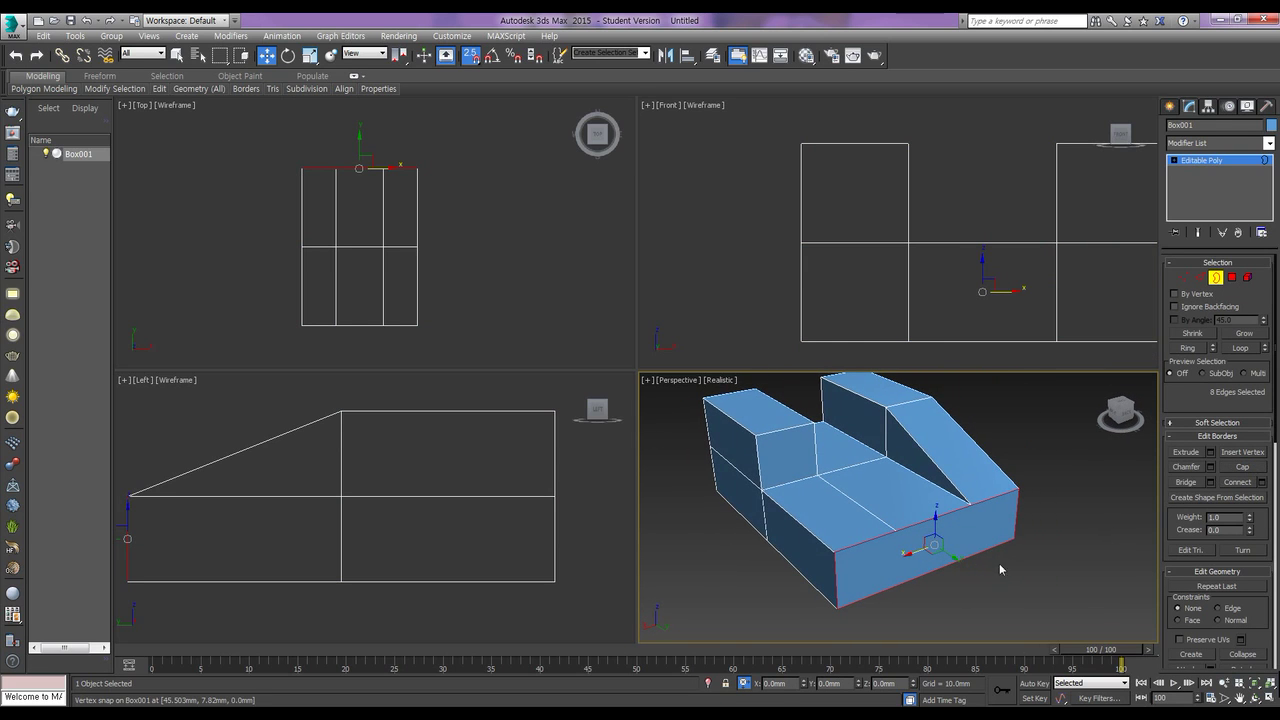
Remove the two dividing edges on the floor between the raised sides, one lengthwise and one crosswise
left_click(1200, 277)
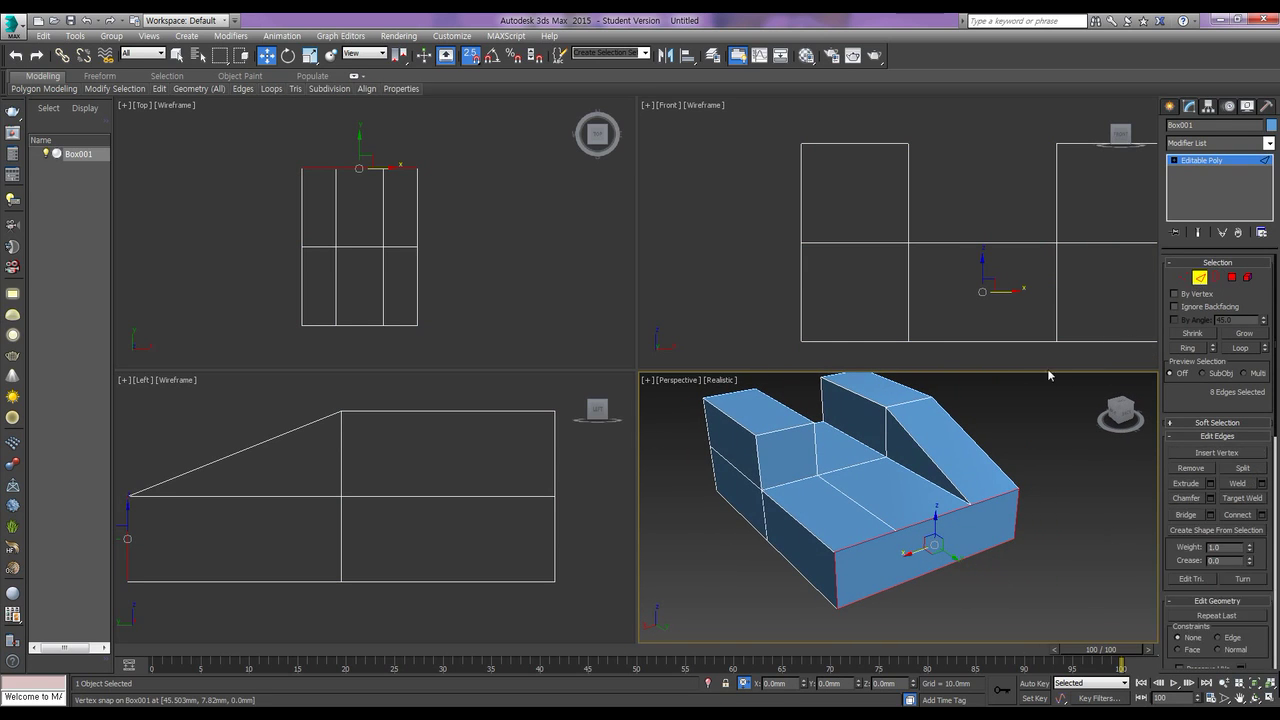
left_click(862, 506)
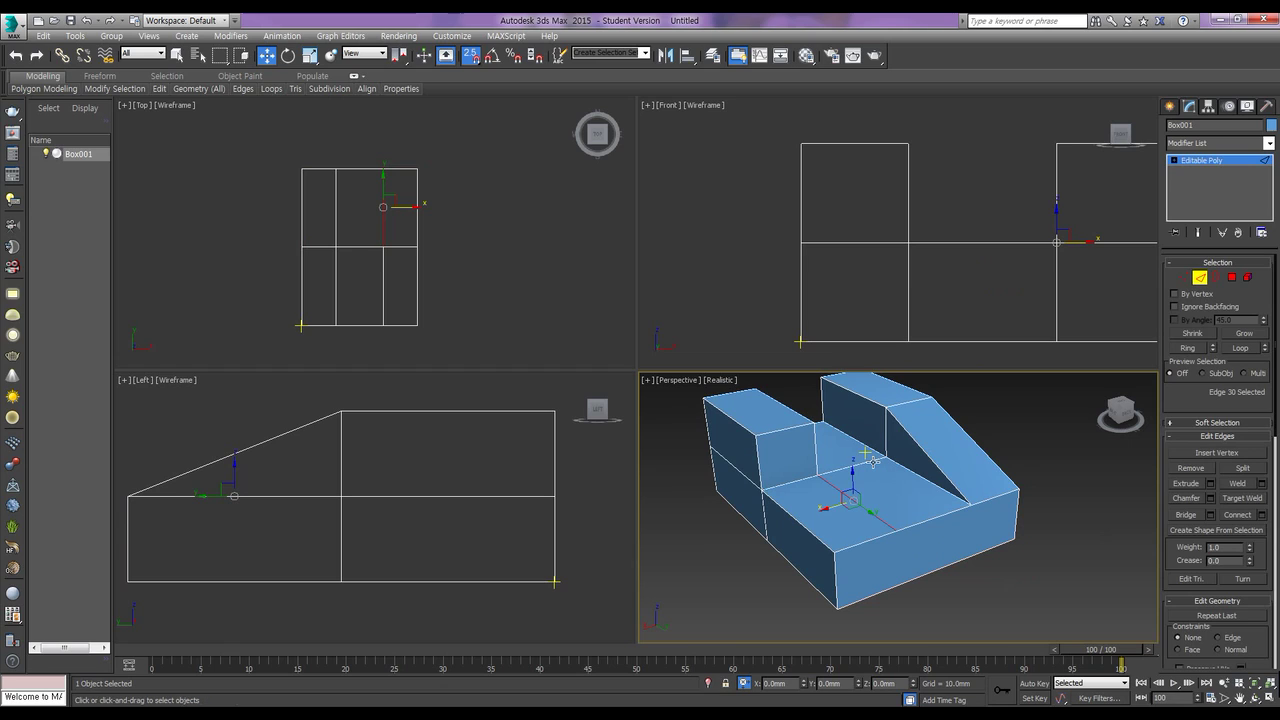
left_click(873, 461, "ctrl")
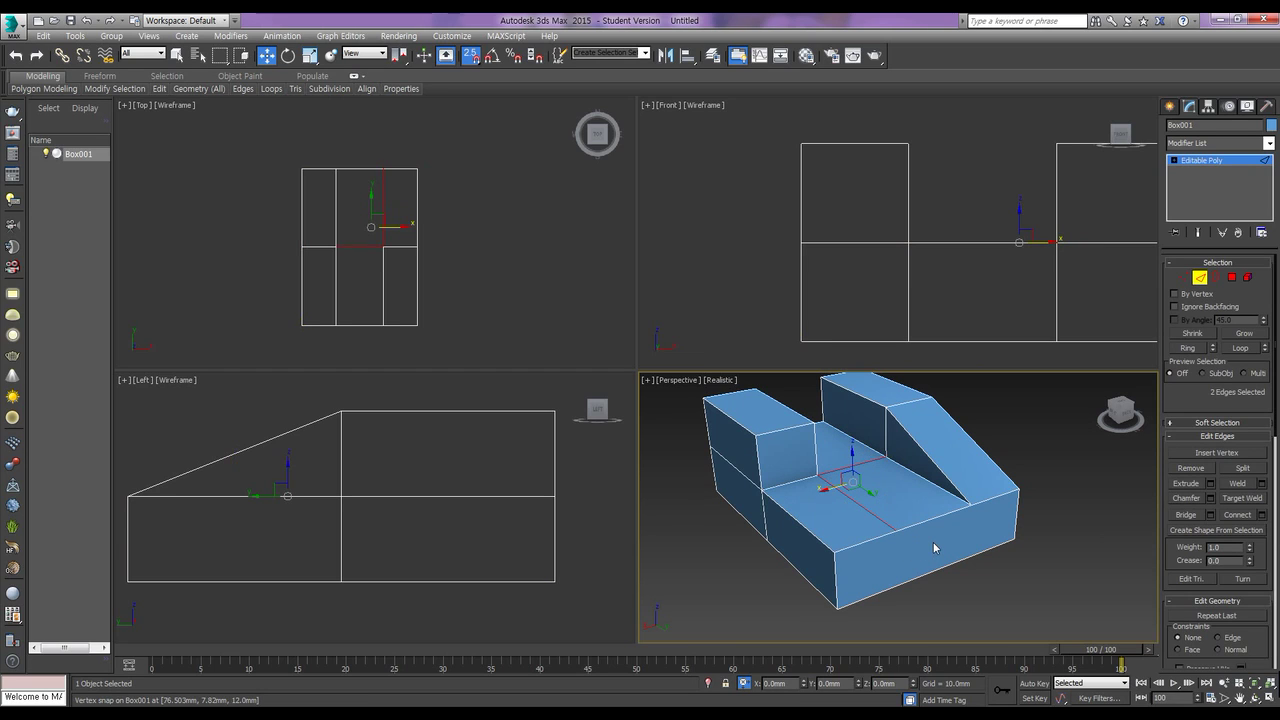
left_click(1188, 468)
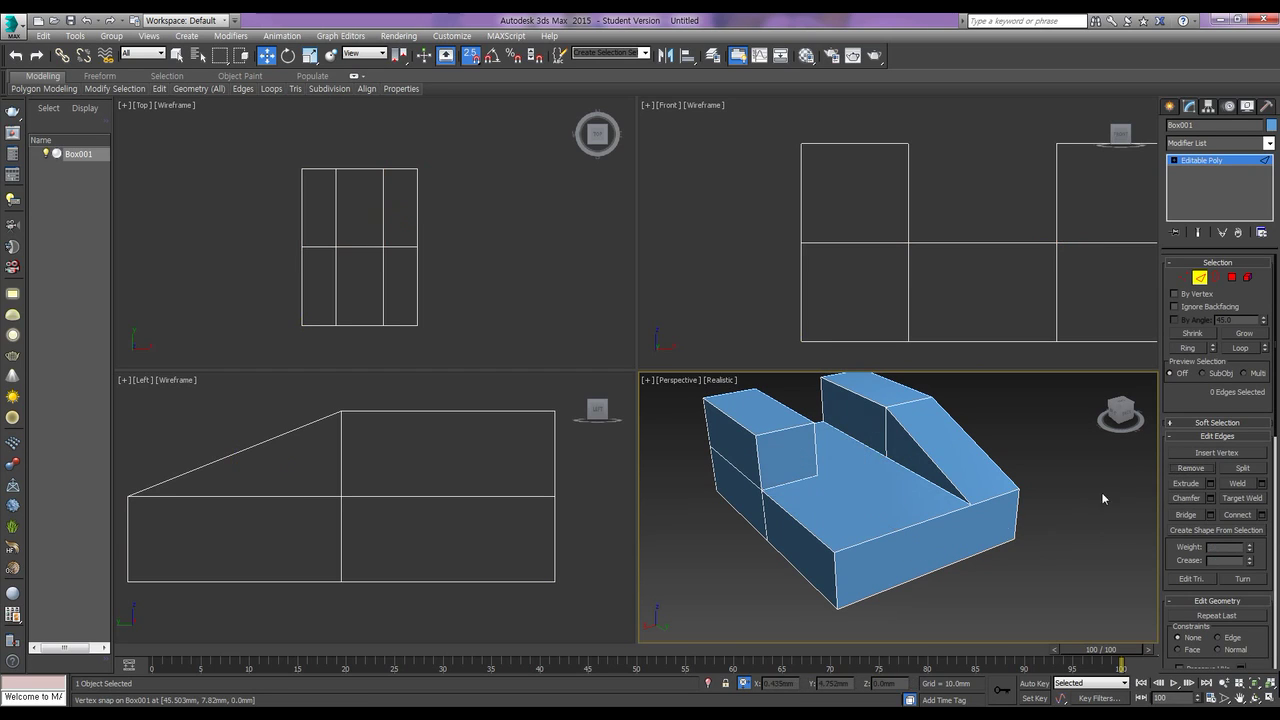
middle_click_drag(894, 528, 923, 528)
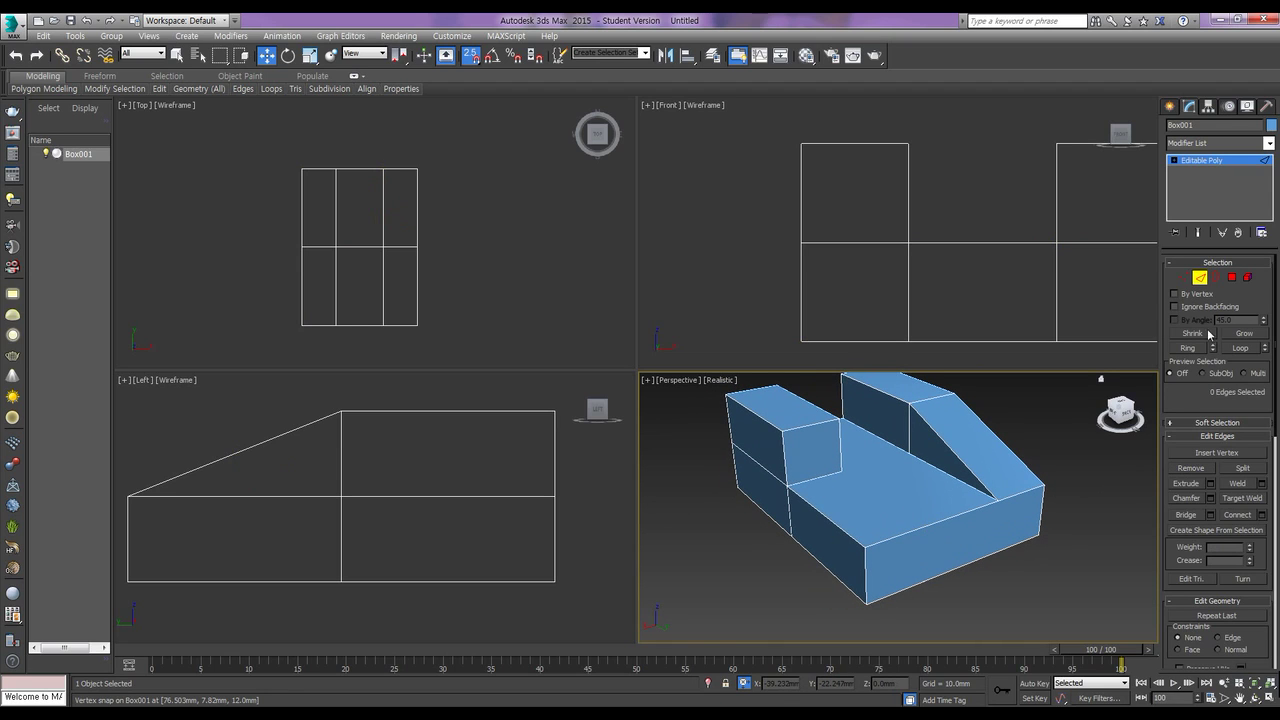
Chamfer the upper corner vertex at the +X side of the +Y end by about 10 mm
key("1")
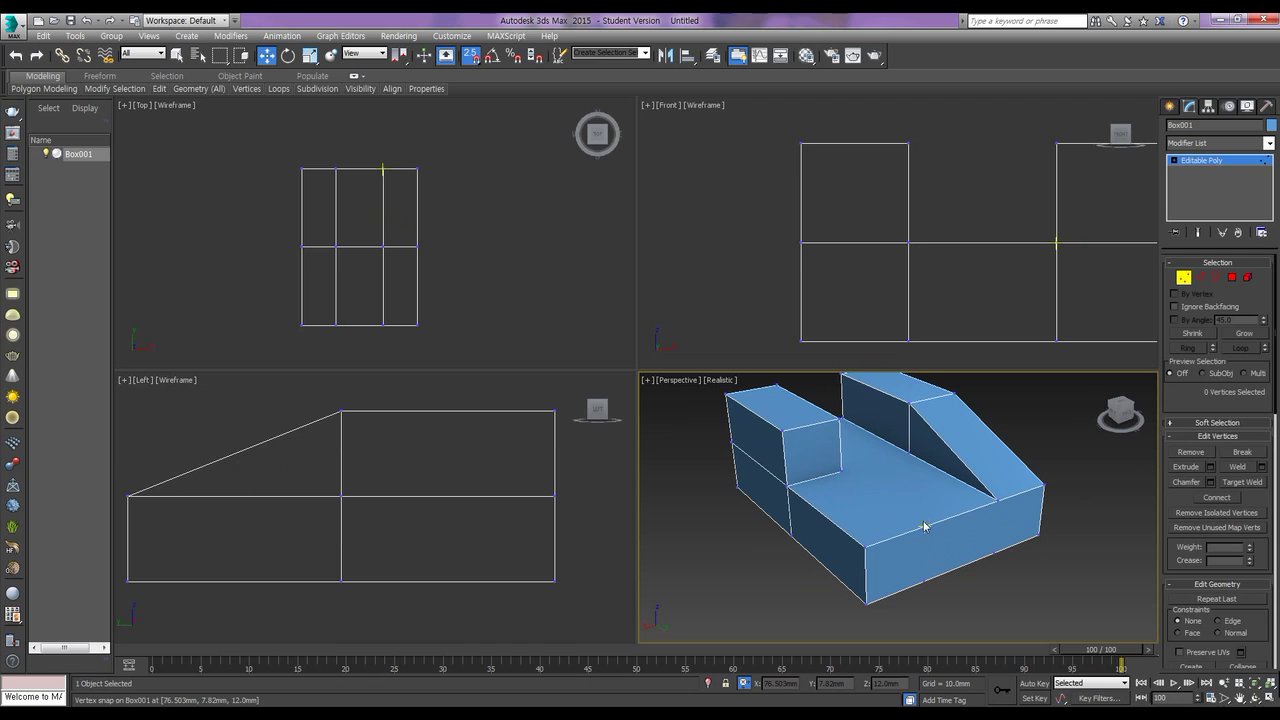
left_click(925, 525)
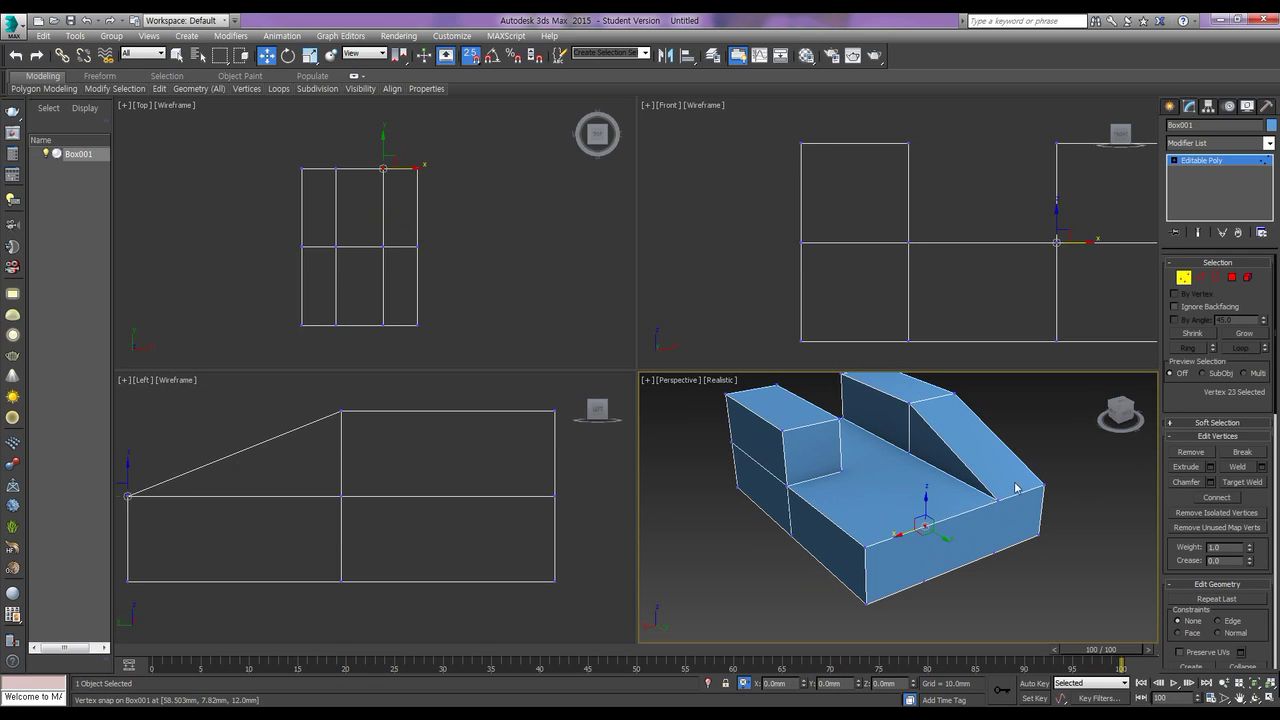
left_click(930, 440)
left_click(864, 546)
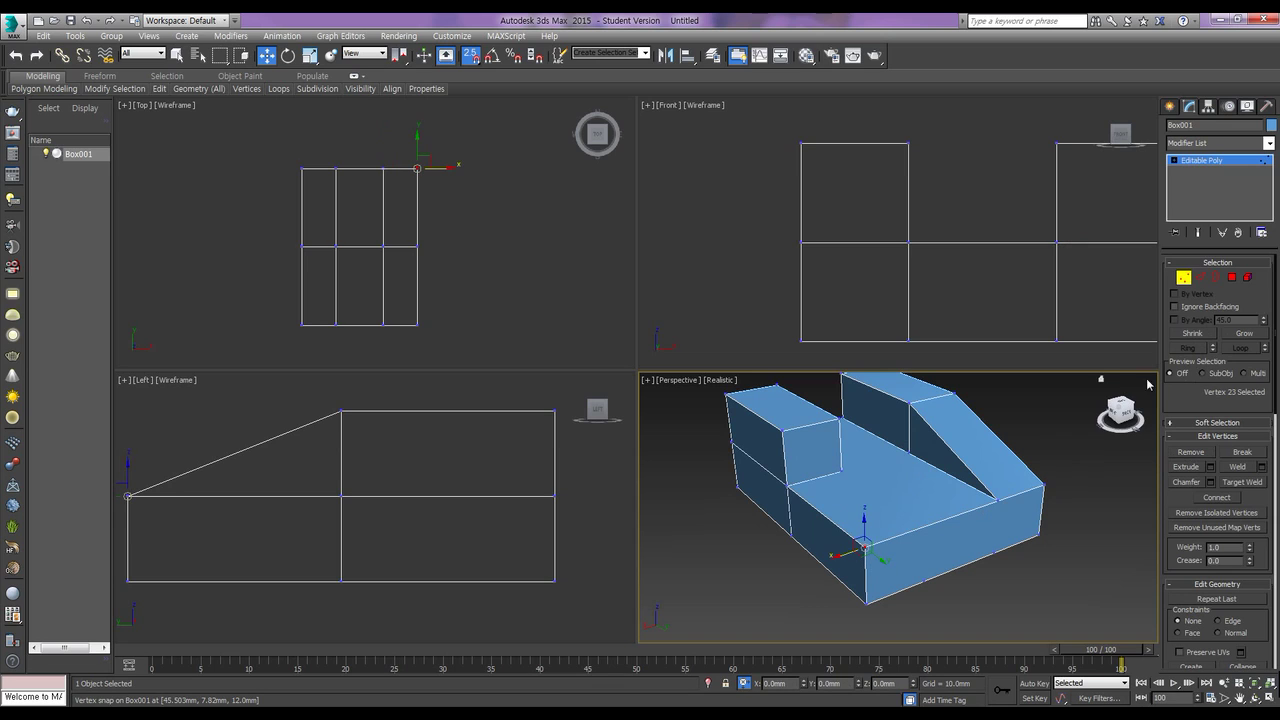
left_click(1190, 483)
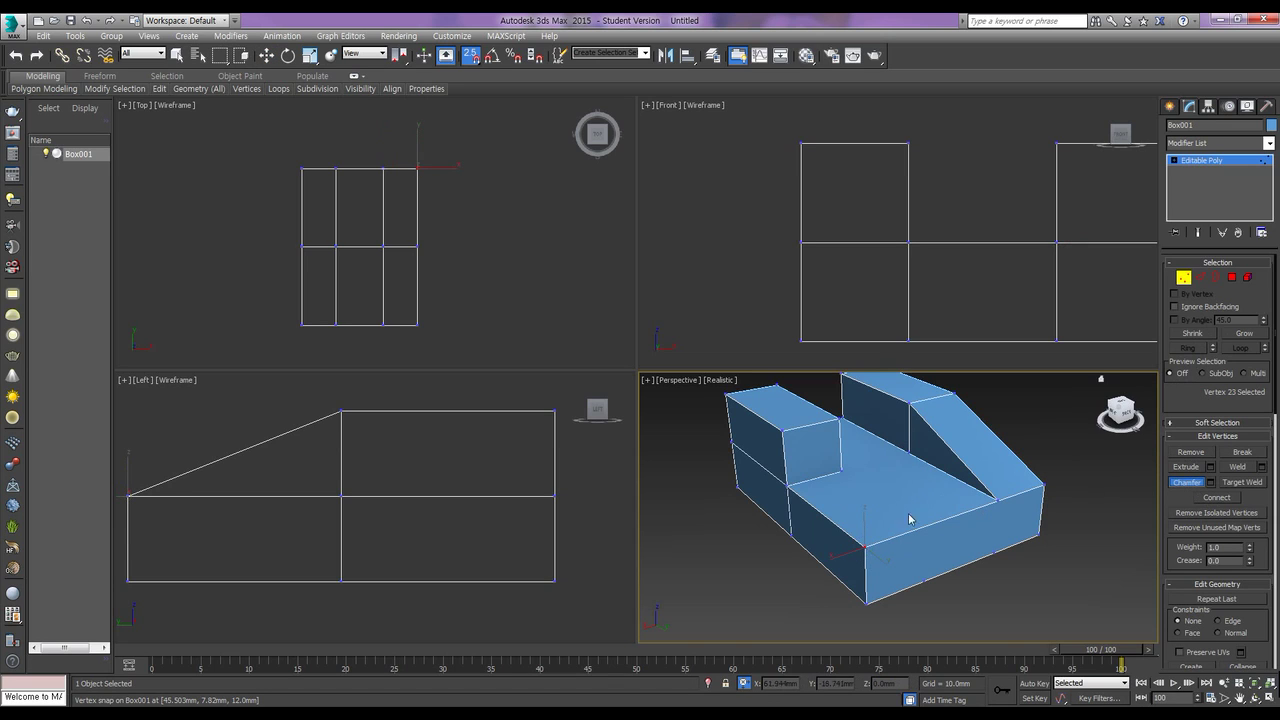
left_click_drag(866, 548, 904, 487)
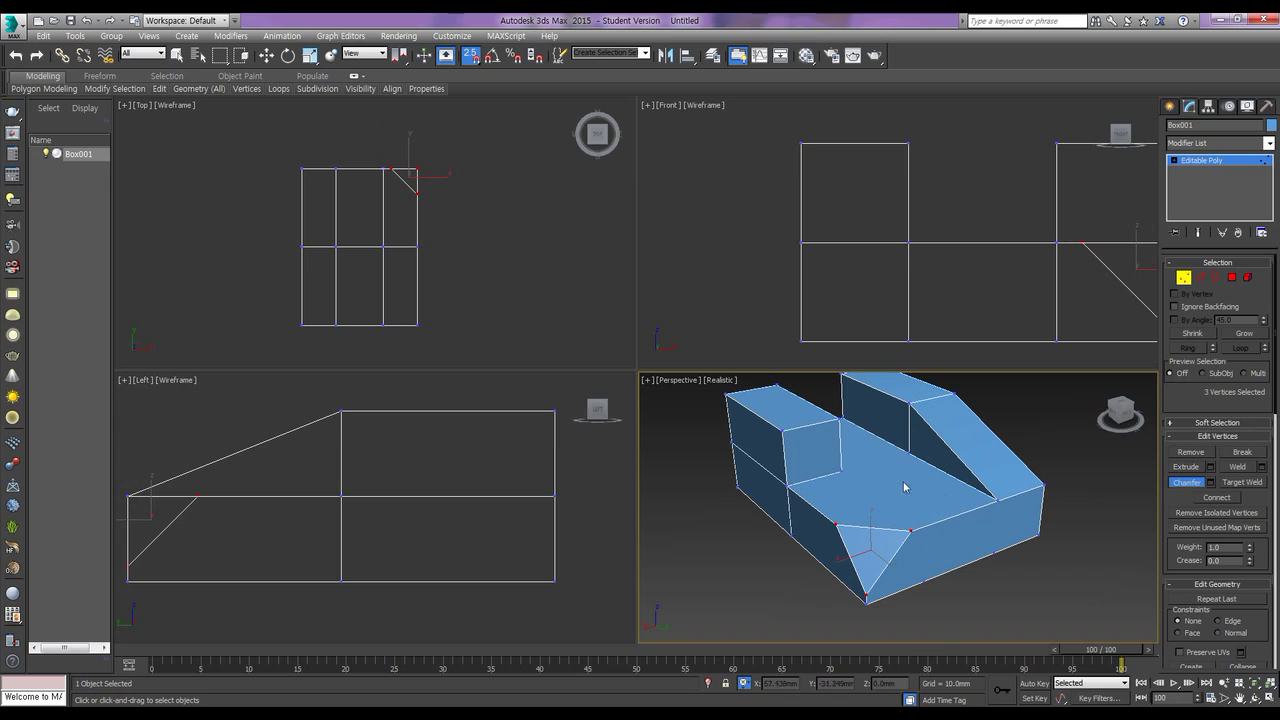
left_click(1186, 483)
left_click(1104, 549)
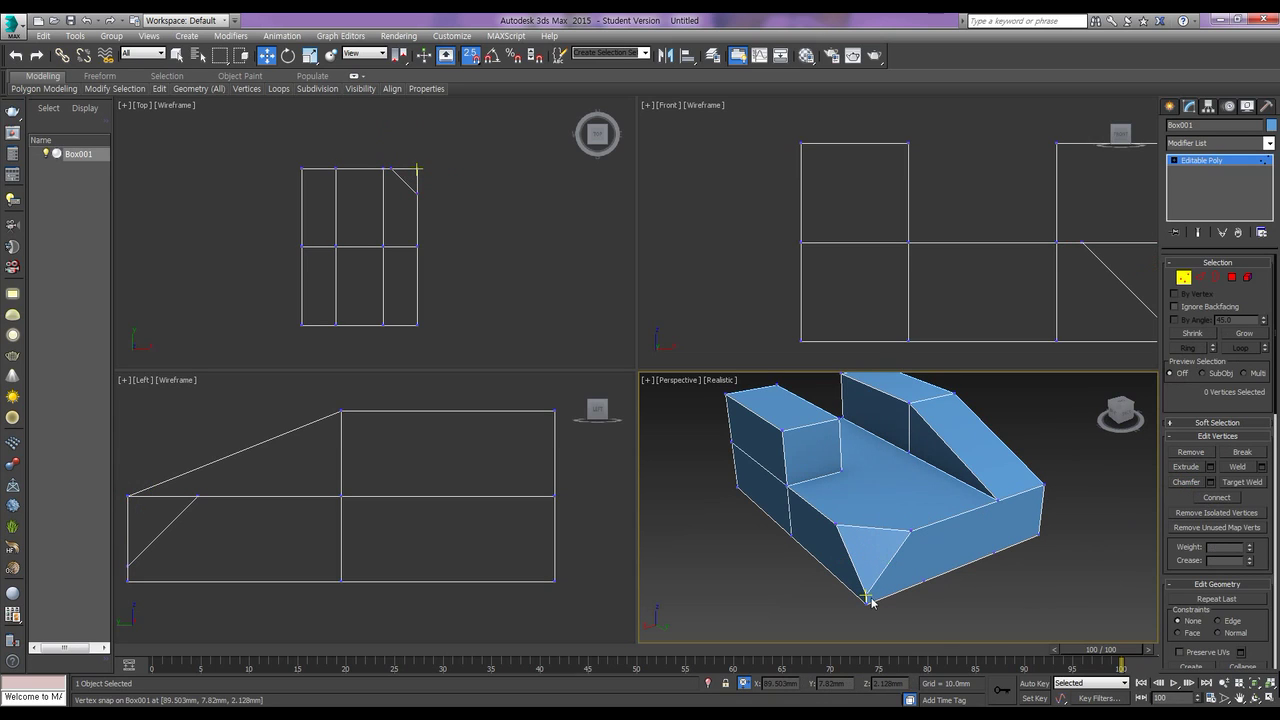
Target-weld the lowest chamfer vertex onto the bottom corner vertex directly below it
left_click(866, 594)
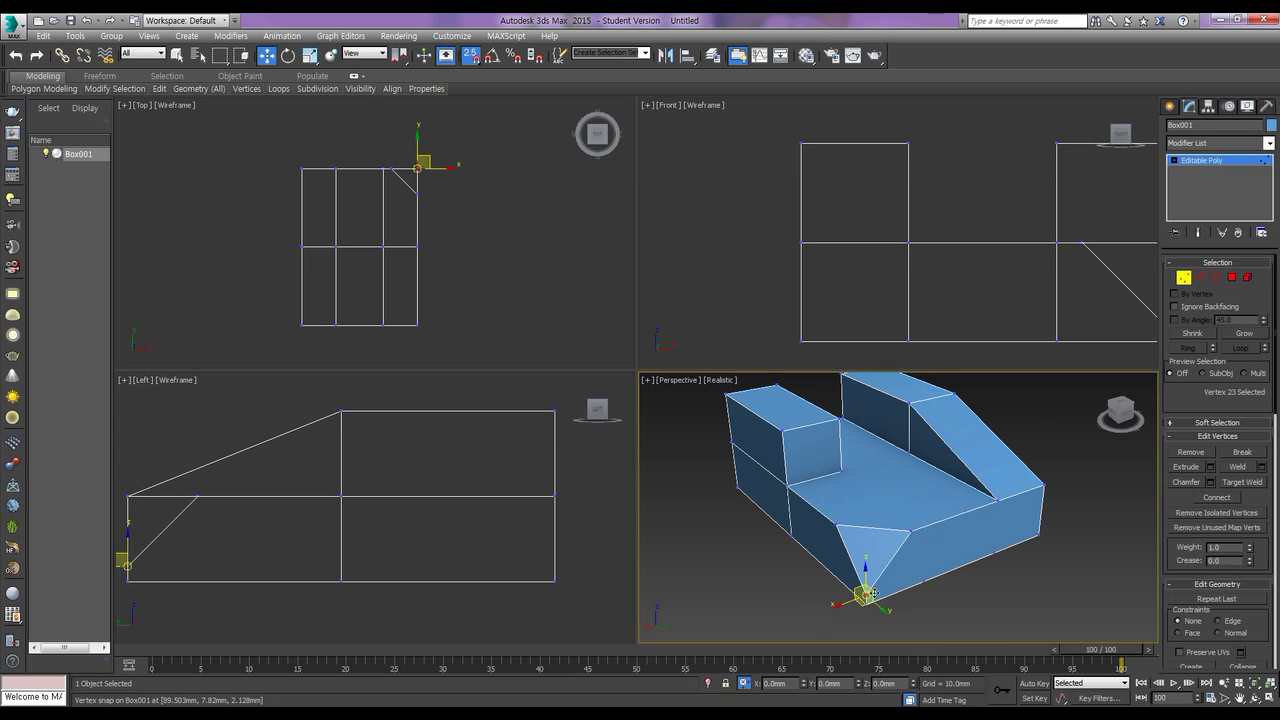
left_click(1248, 481)
scroll(885, 592, "up", 5)
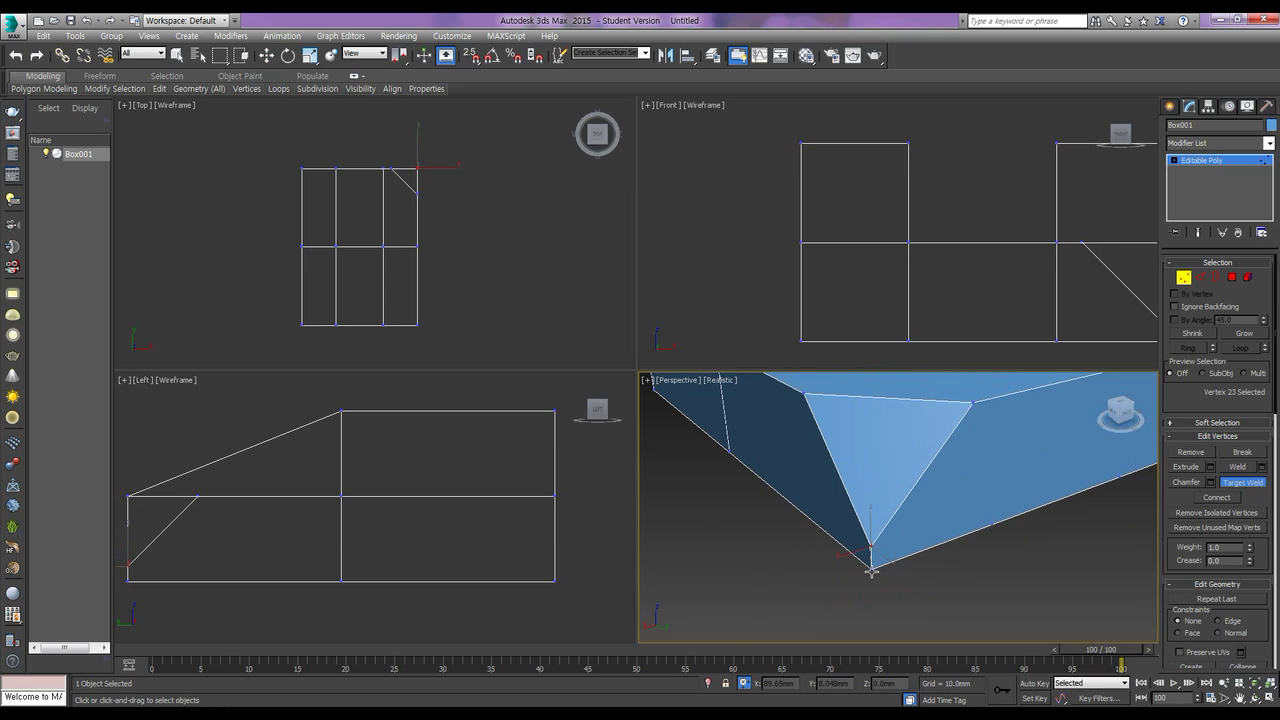
left_click(871, 571)
middle_click_drag(906, 557, 910, 587)
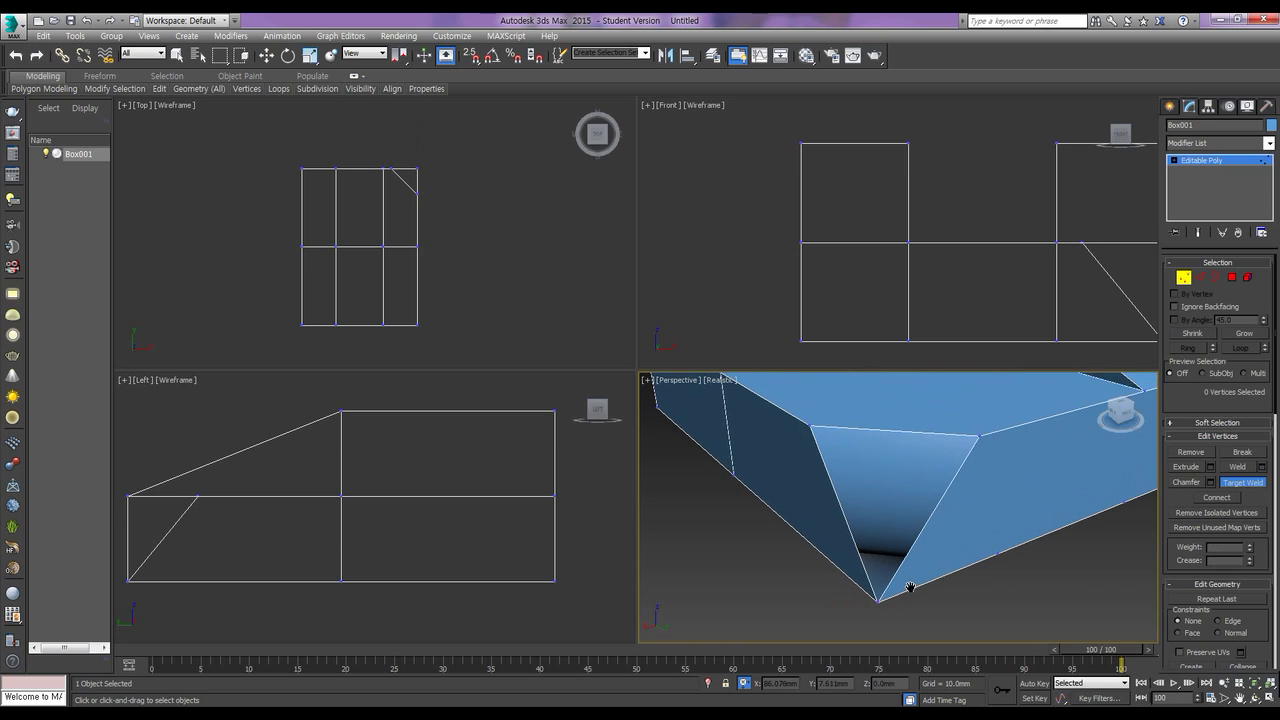
scroll(910, 587, "up", 4)
scroll(910, 587, "down", 2)
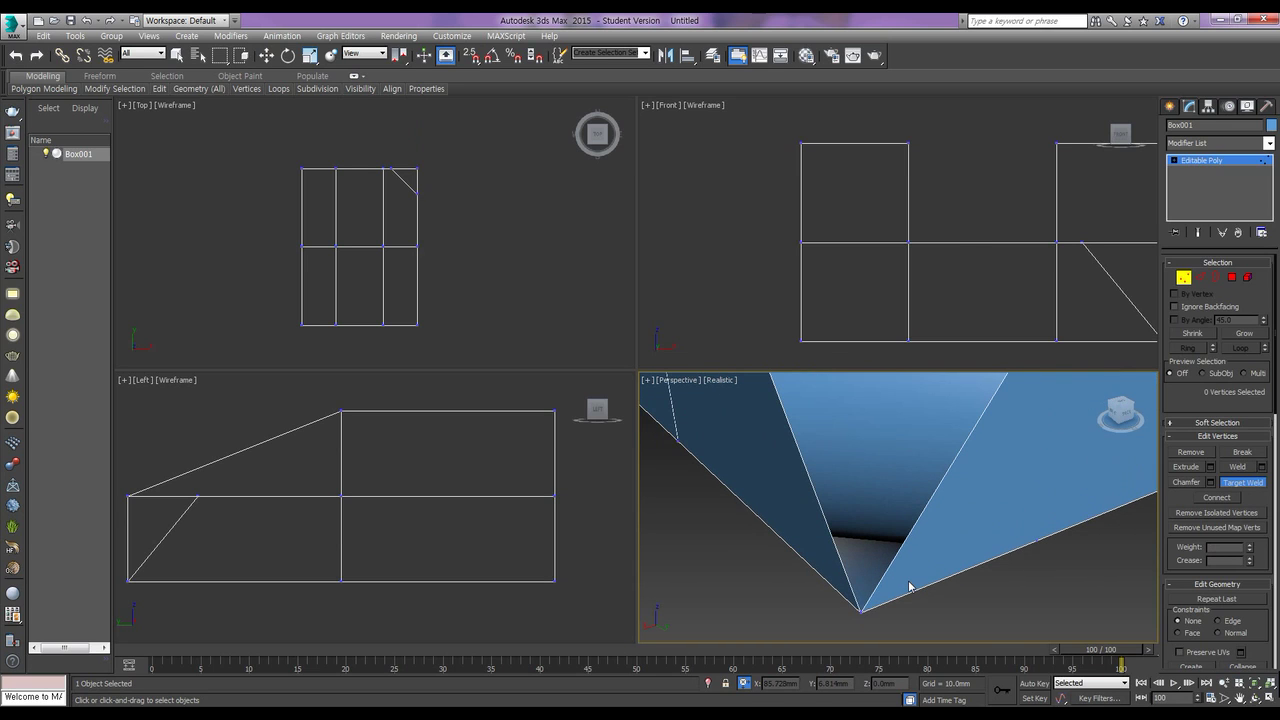
middle_click_drag(886, 525, 872, 480, "alt")
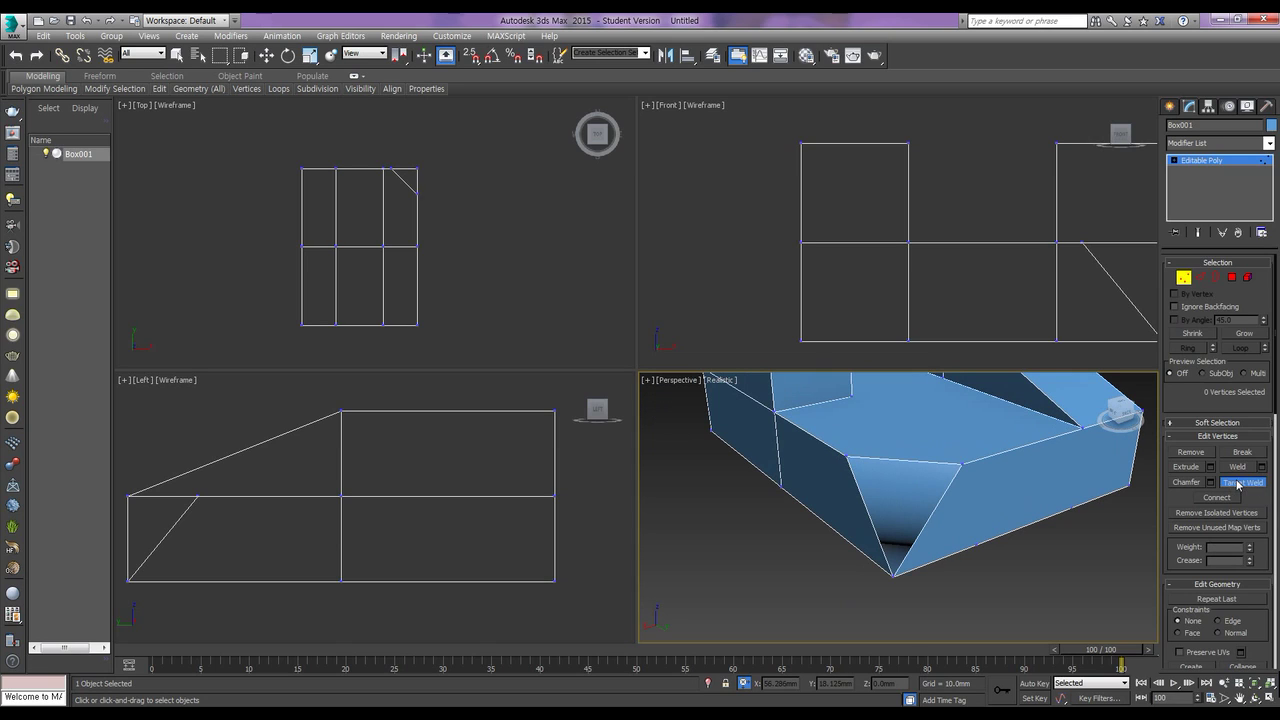
Target-weld the chamfer vertex on the +X side edge onto the outer vertex at the base of the short raised block
left_click(1238, 484)
left_click(846, 455)
left_click(1242, 482)
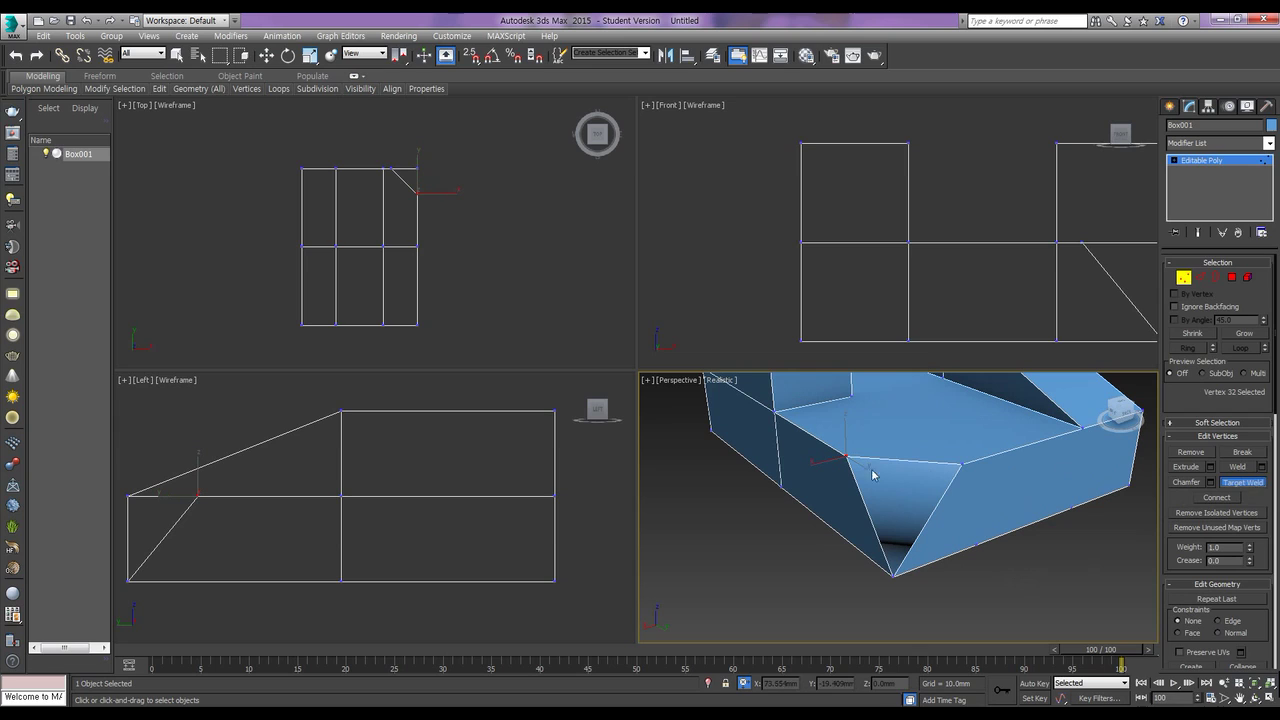
left_click(846, 455)
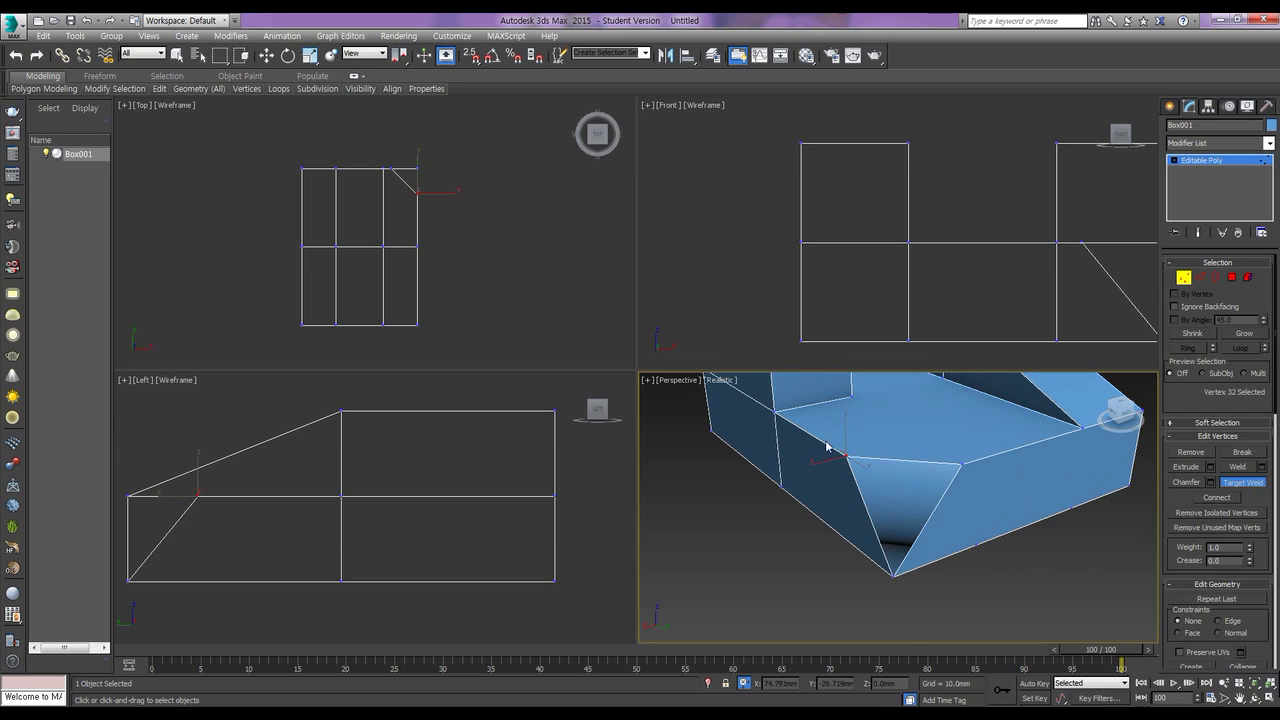
left_click(773, 410)
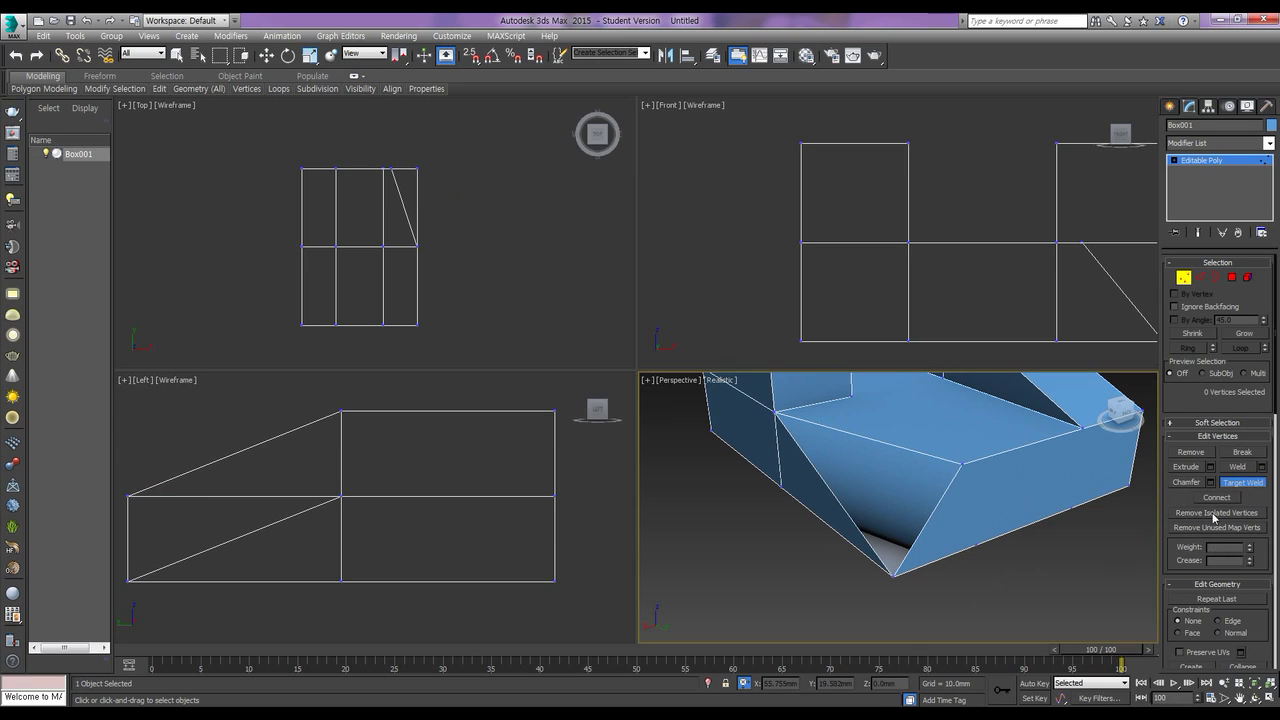
Target-weld the remaining chamfer vertex on the +Y end edge onto the inner foot vertex of the sloped strip
key("w")
left_click(961, 465)
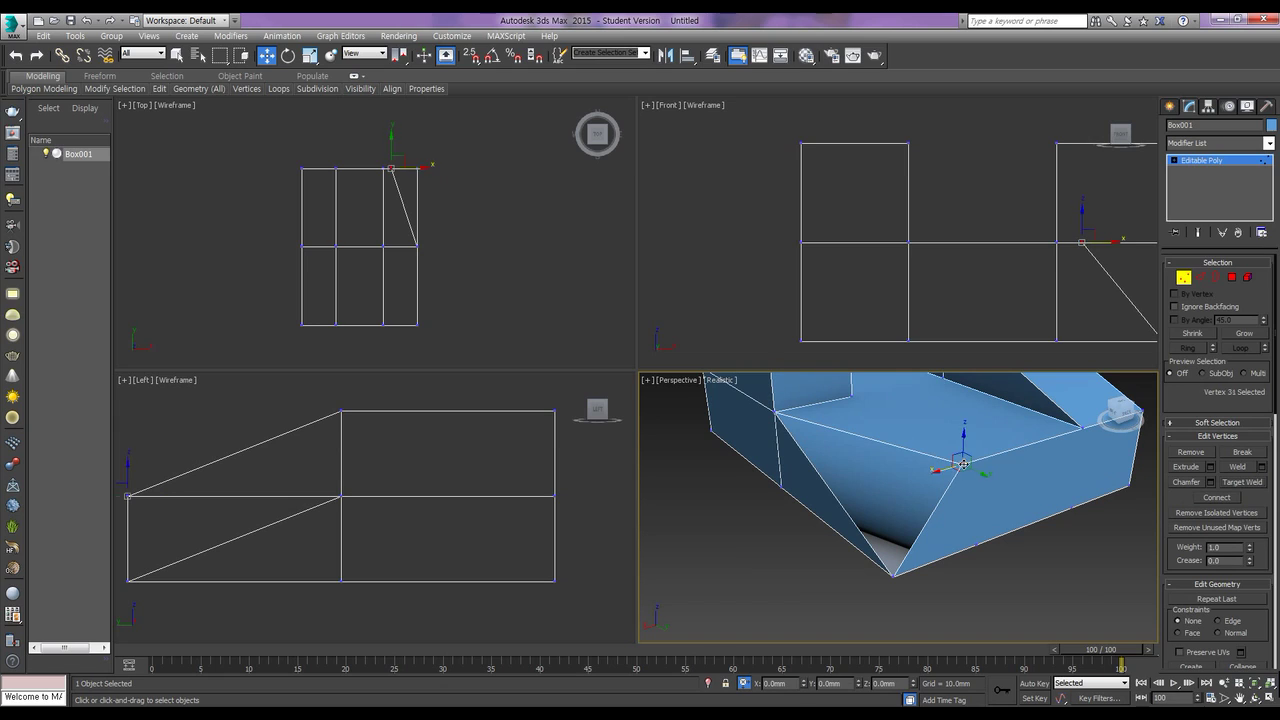
left_click(961, 464)
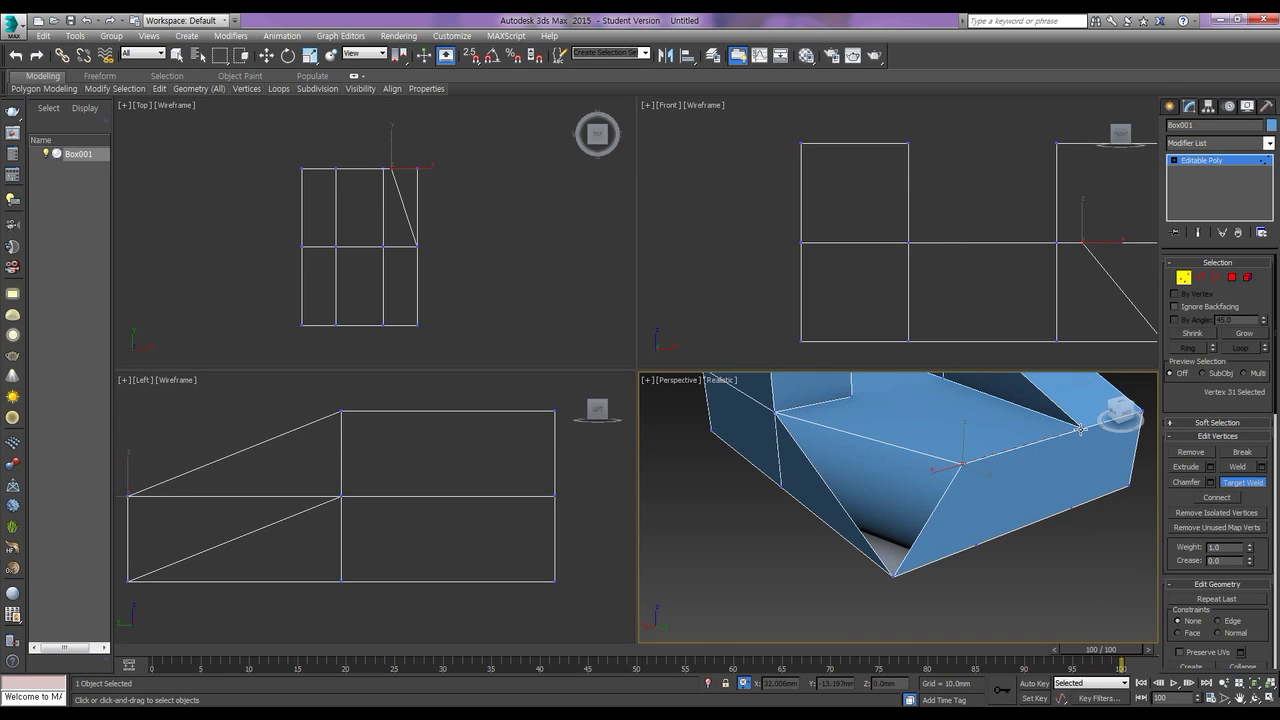
left_click(1080, 428)
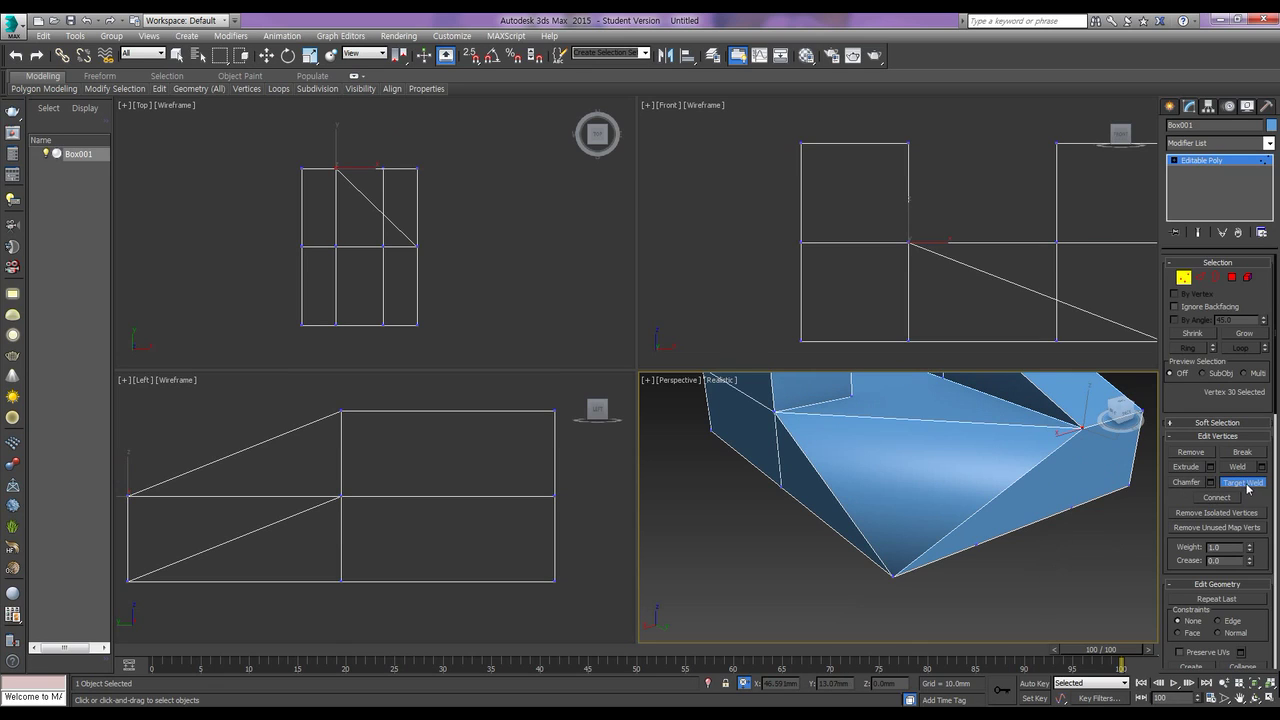
left_click(1245, 484)
left_click(1019, 580)
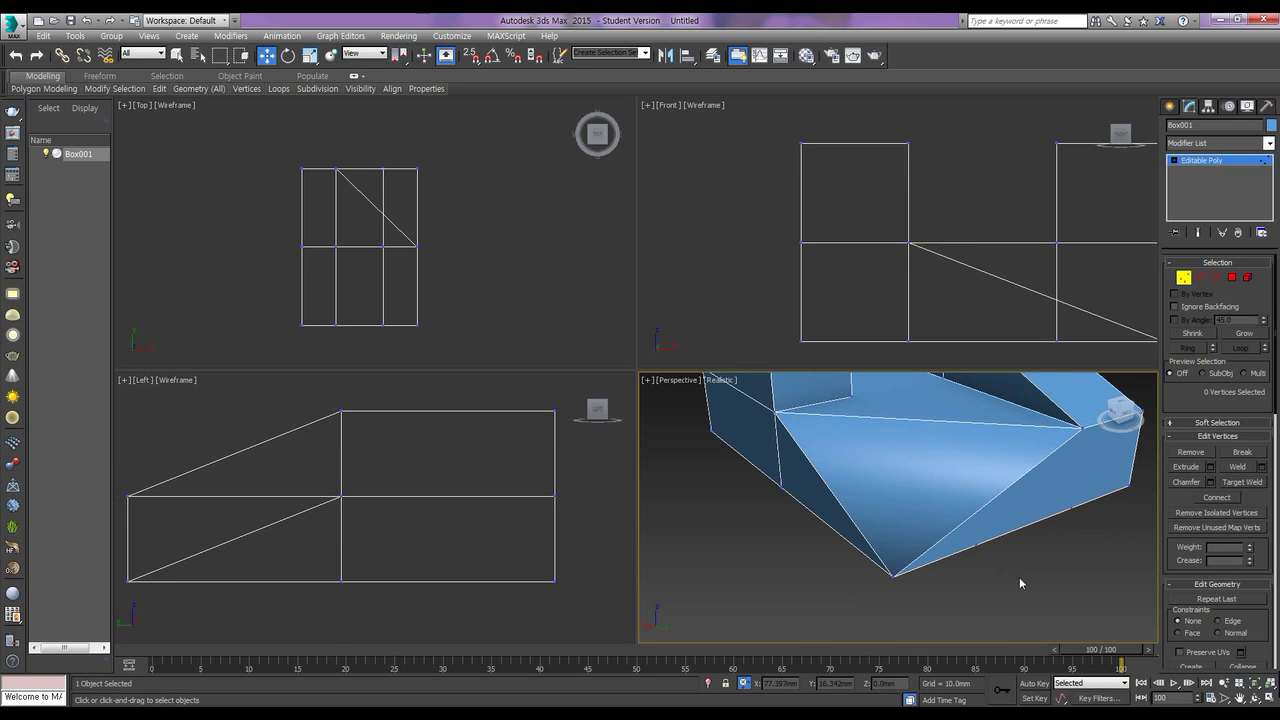
Remove the vertical edge on the inner face of the sloped strip, where the slope begins
scroll(962, 495, "down", 2)
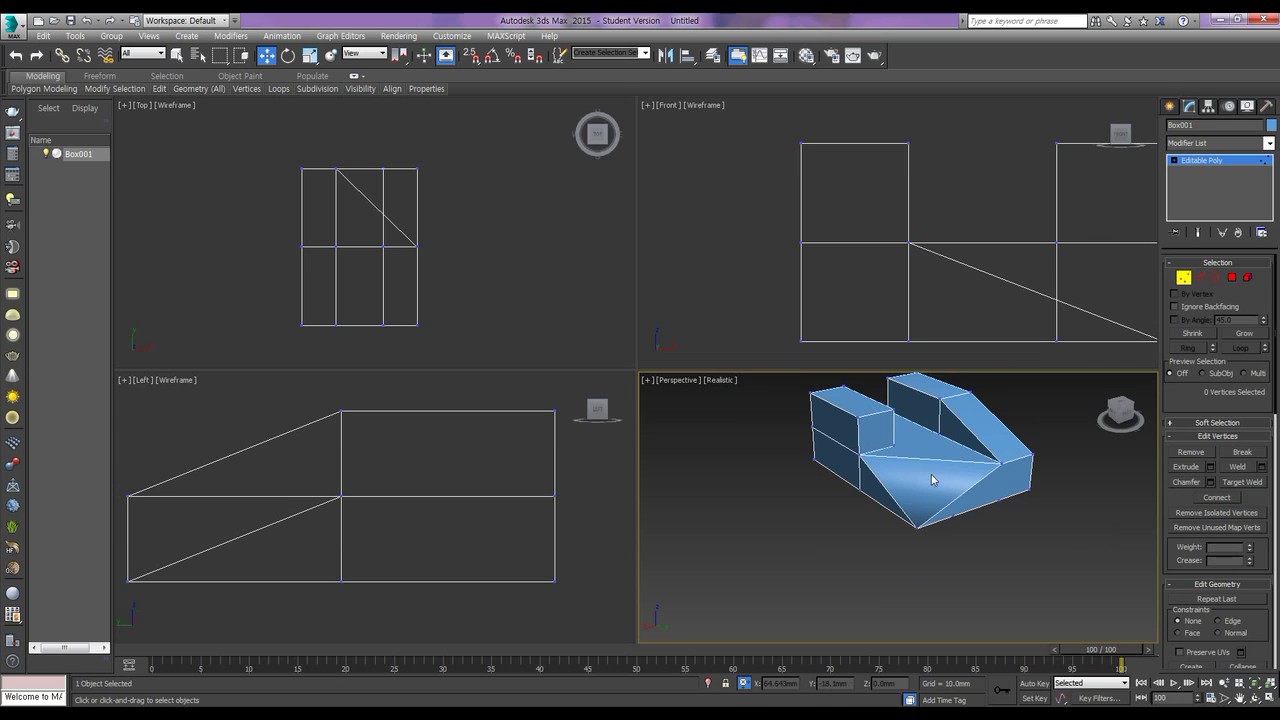
middle_click_drag(932, 480, 923, 506)
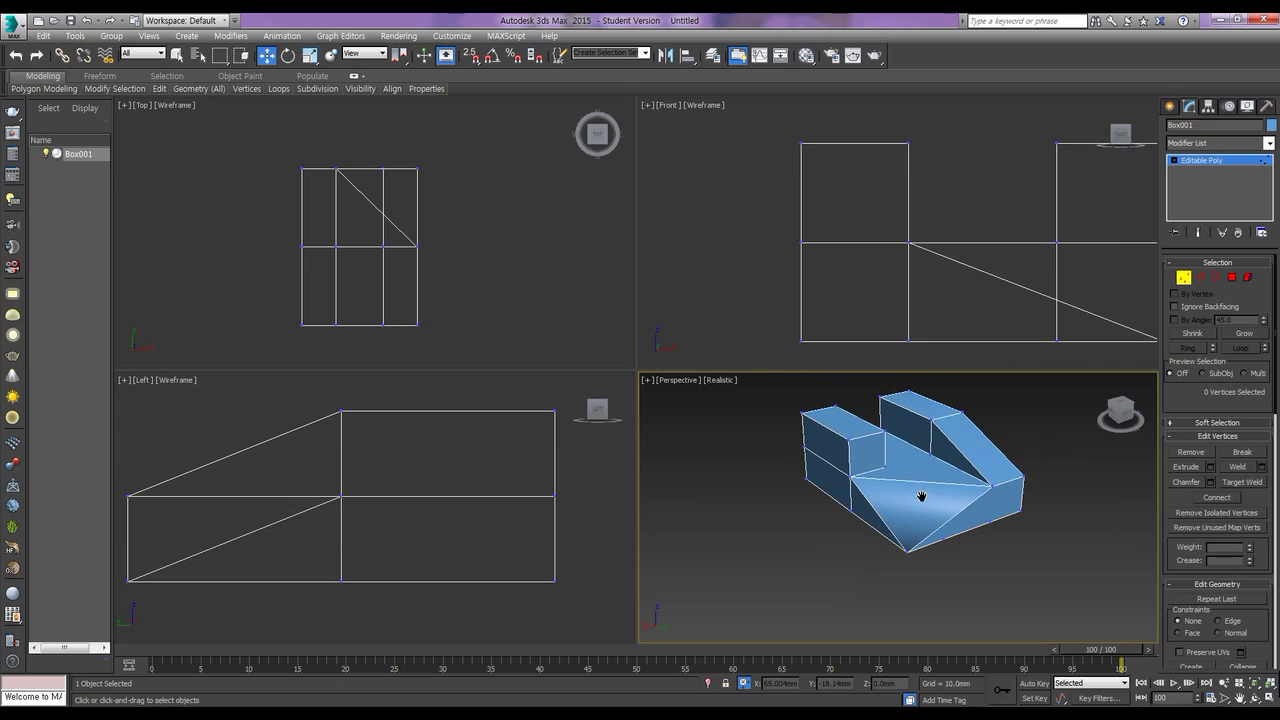
left_click(1199, 278)
left_click(935, 433)
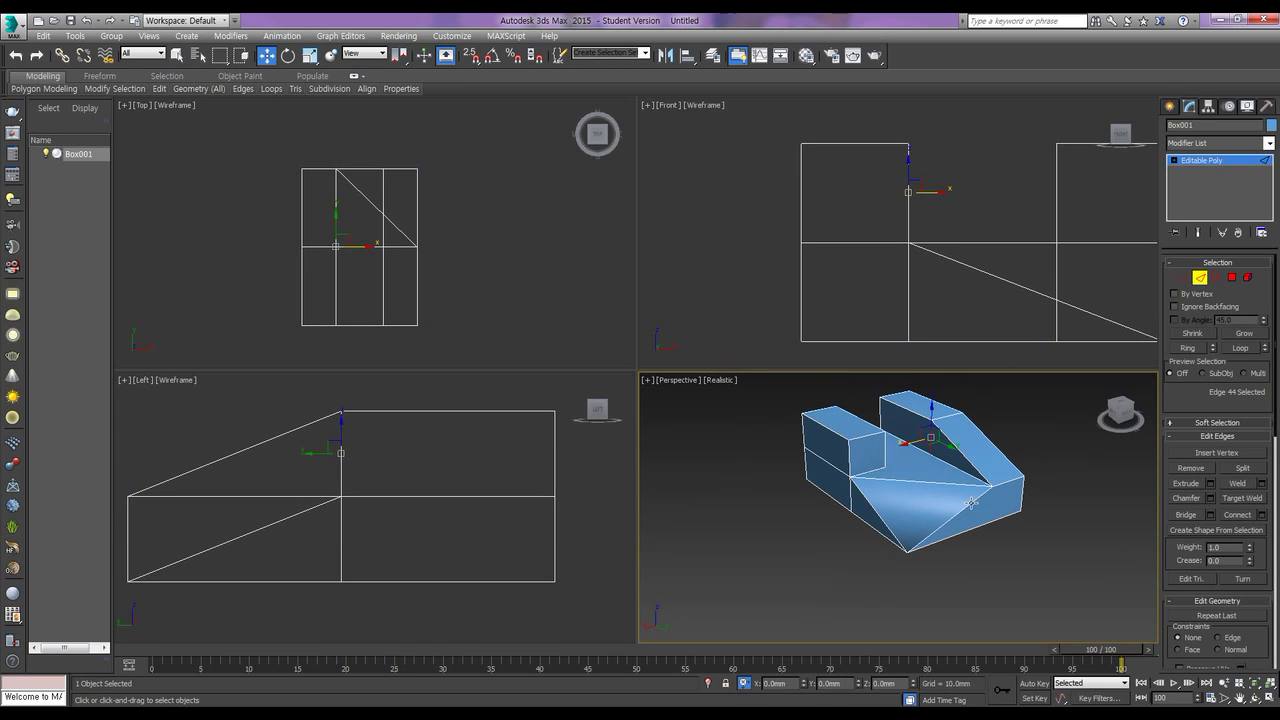
left_click(1189, 468)
Remove the horizontal and vertical dividing edges on the +X outer side face below the short raised block
middle_click_drag(956, 517, 1000, 510, "alt")
left_click(842, 475)
left_click(884, 502, "ctrl")
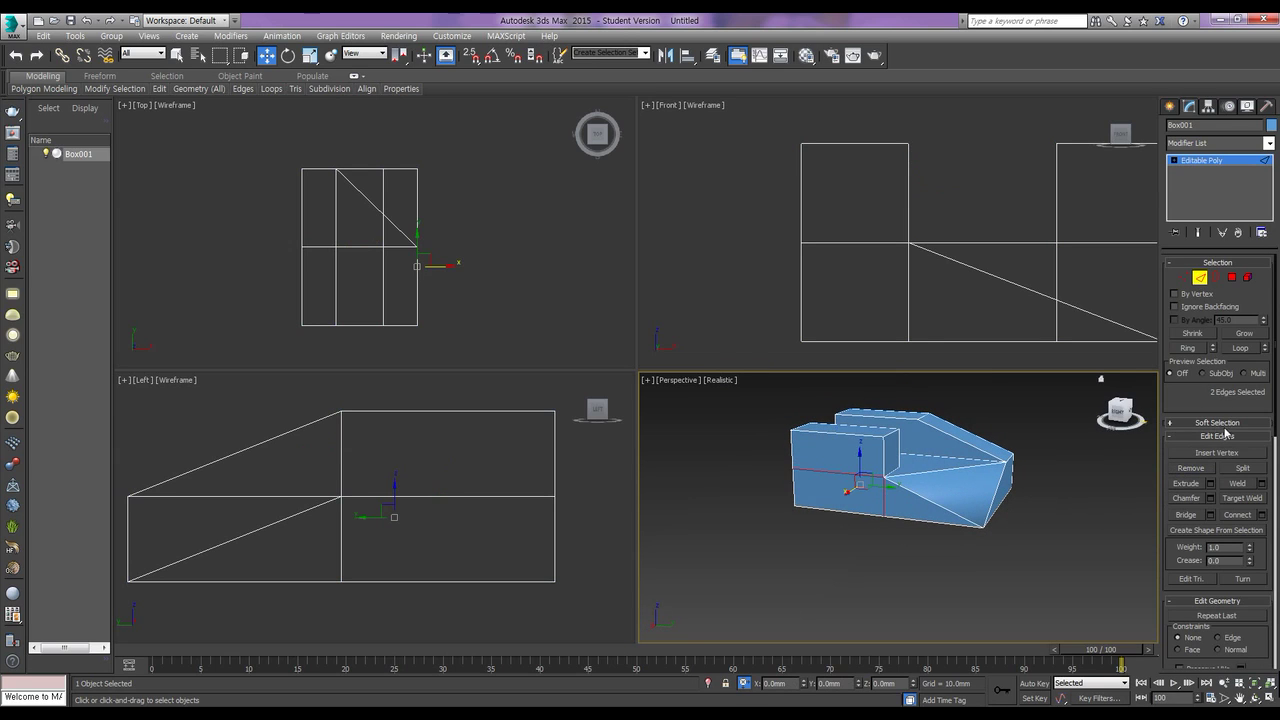
left_click(1186, 469)
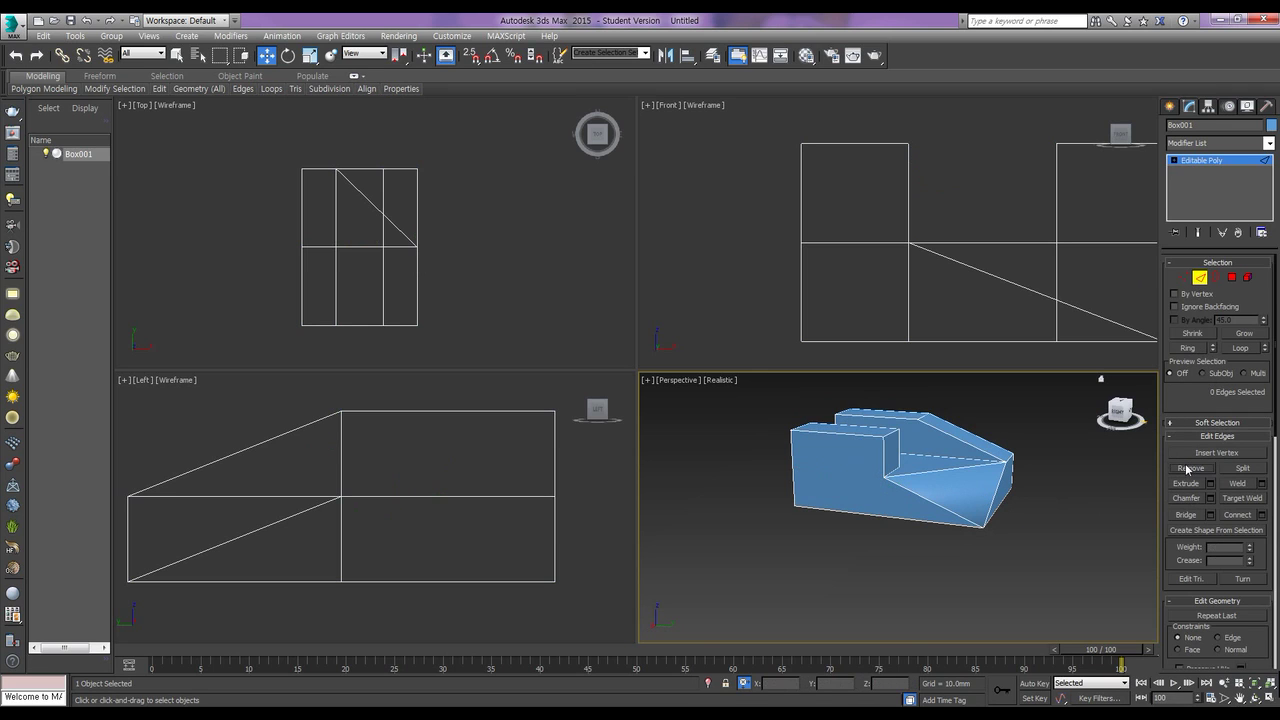
Remove the two horizontal and two vertical dividing edges from the lower part of the -Y end face
middle_click_drag(845, 515, 977, 507, "alt")
left_click(976, 500)
left_click(940, 512)
left_click(877, 509, "ctrl")
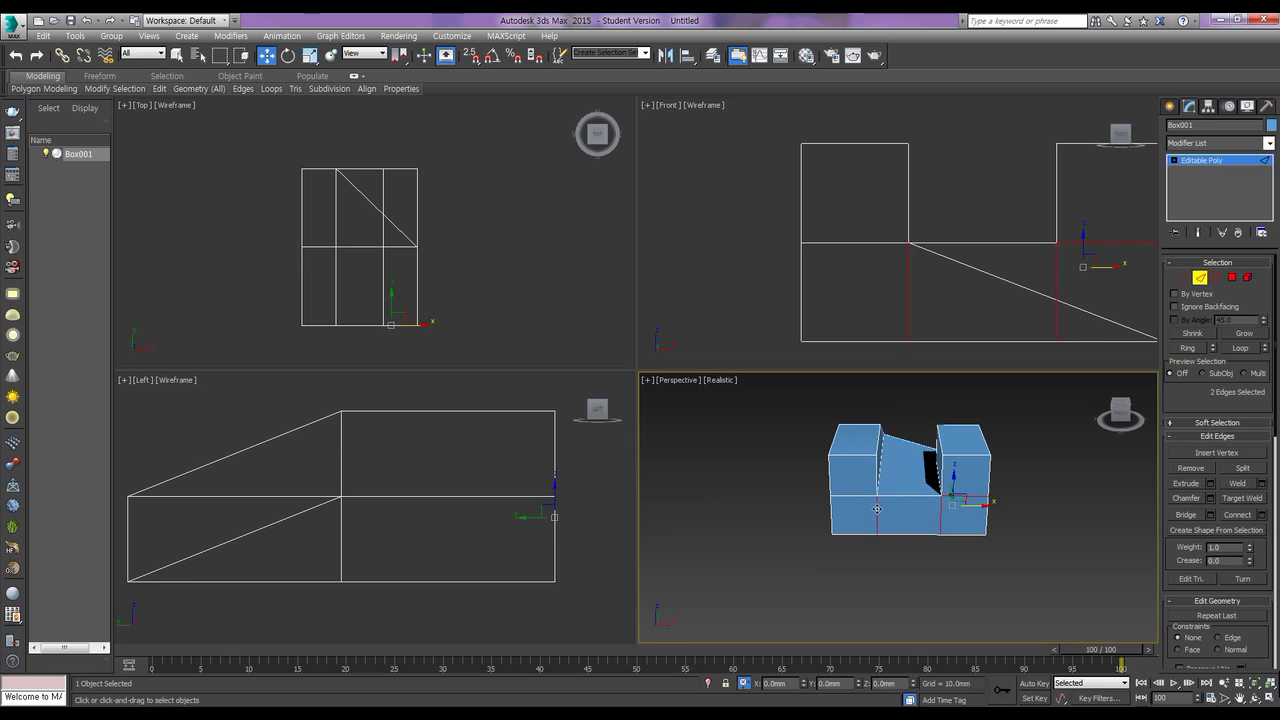
left_click(859, 493, "ctrl")
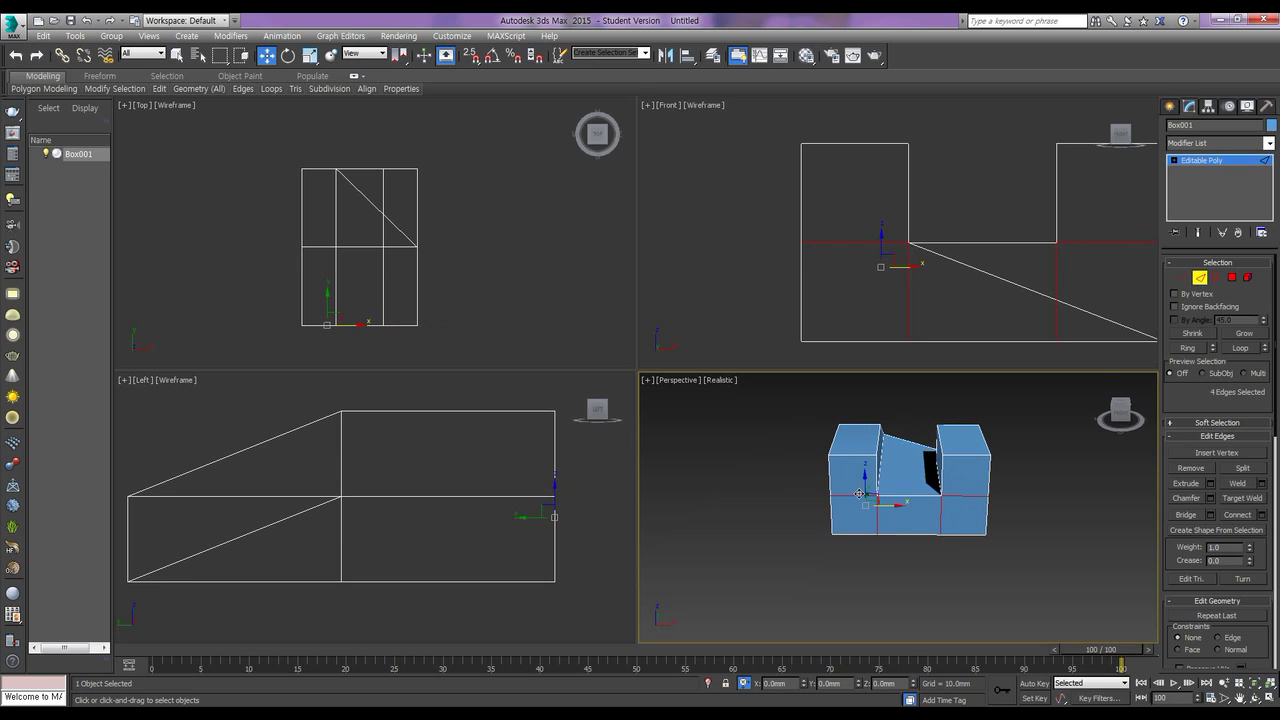
left_click(1188, 469)
Remove the four dividing edges that cross on the -X outer side face below the sloped strip
middle_click_drag(900, 535, 892, 467, "alt")
left_click(895, 445)
left_click(890, 472, "ctrl")
left_click(897, 490, "ctrl")
left_click(918, 474, "ctrl")
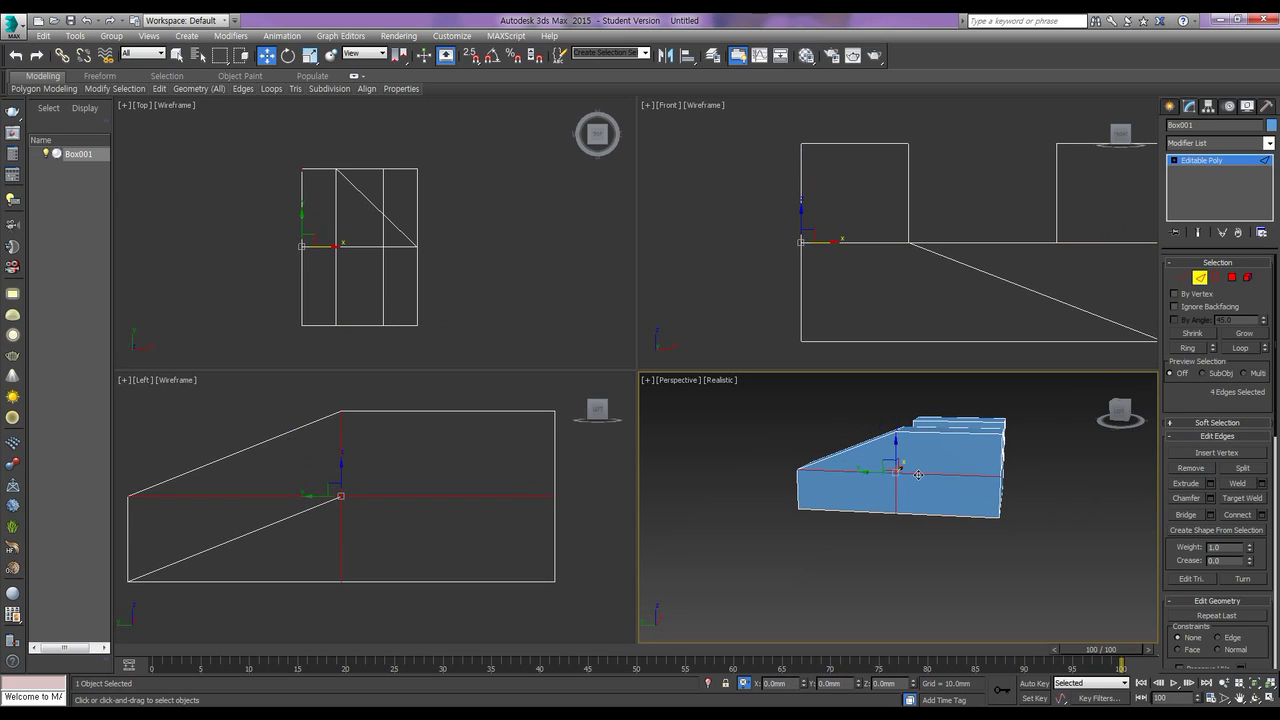
left_click(1190, 467)
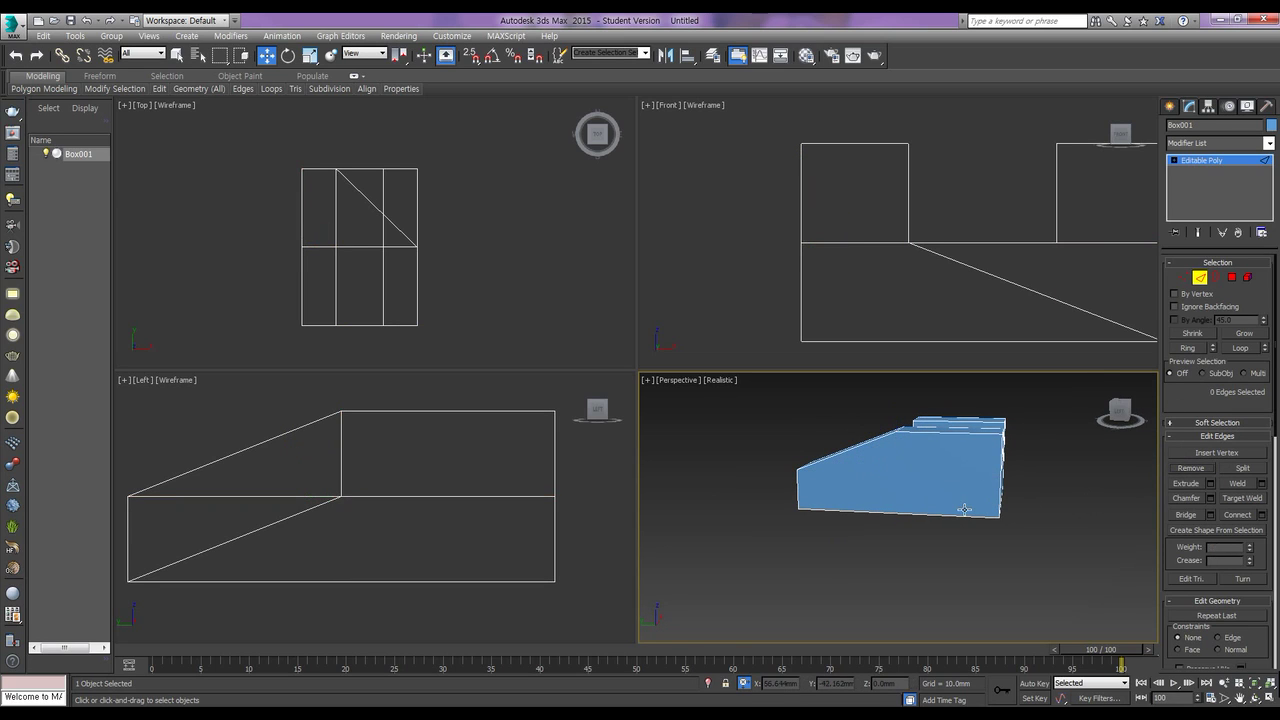
Remove all the lengthwise and crosswise dividing edges on the underside of the block
middle_click_drag(968, 508, 938, 411, "alt")
middle_click_drag(950, 461, 984, 447, "alt")
left_click(877, 446)
left_click(870, 483, "ctrl")
left_click(900, 487, "ctrl")
left_click(881, 495, "ctrl")
left_click(938, 490, "ctrl")
left_click(958, 479, "ctrl")
left_click(936, 452, "ctrl")
left_click(1191, 468)
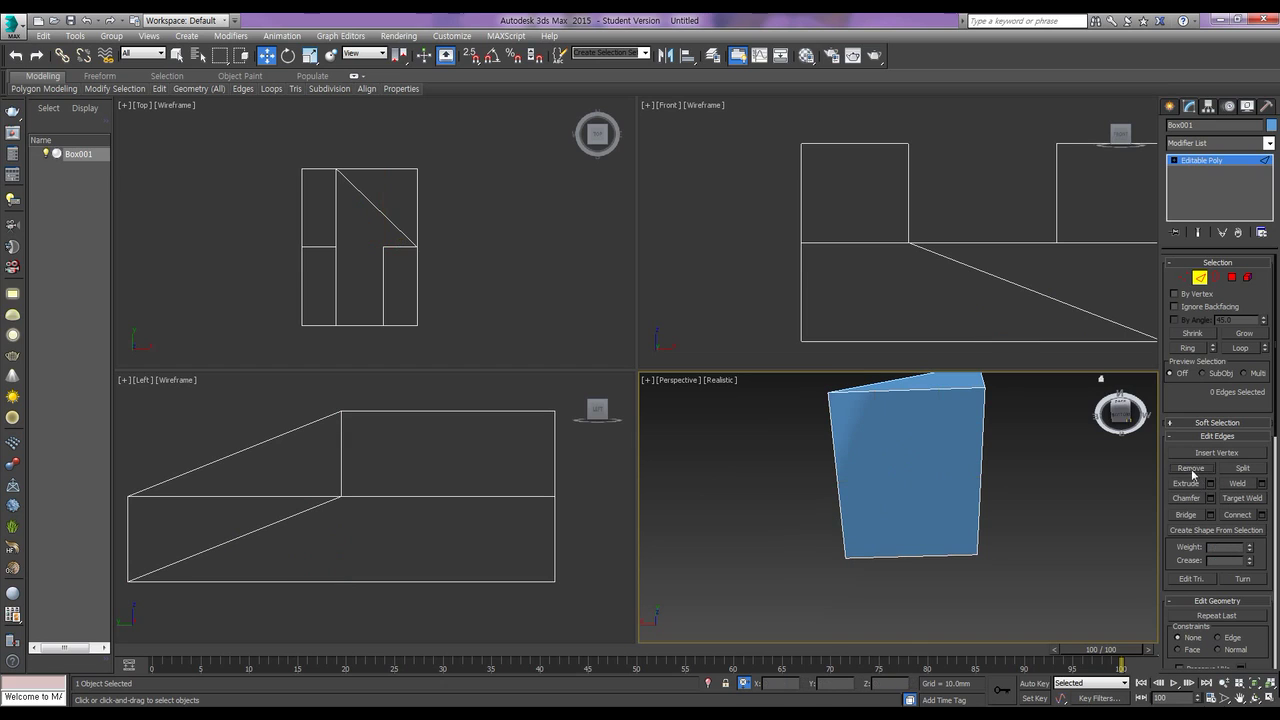
Remove the leftover vertices on the base edges next to the cut-off corner, on the +Y end and the +X side
middle_click_drag(909, 450, 959, 526, "alt")
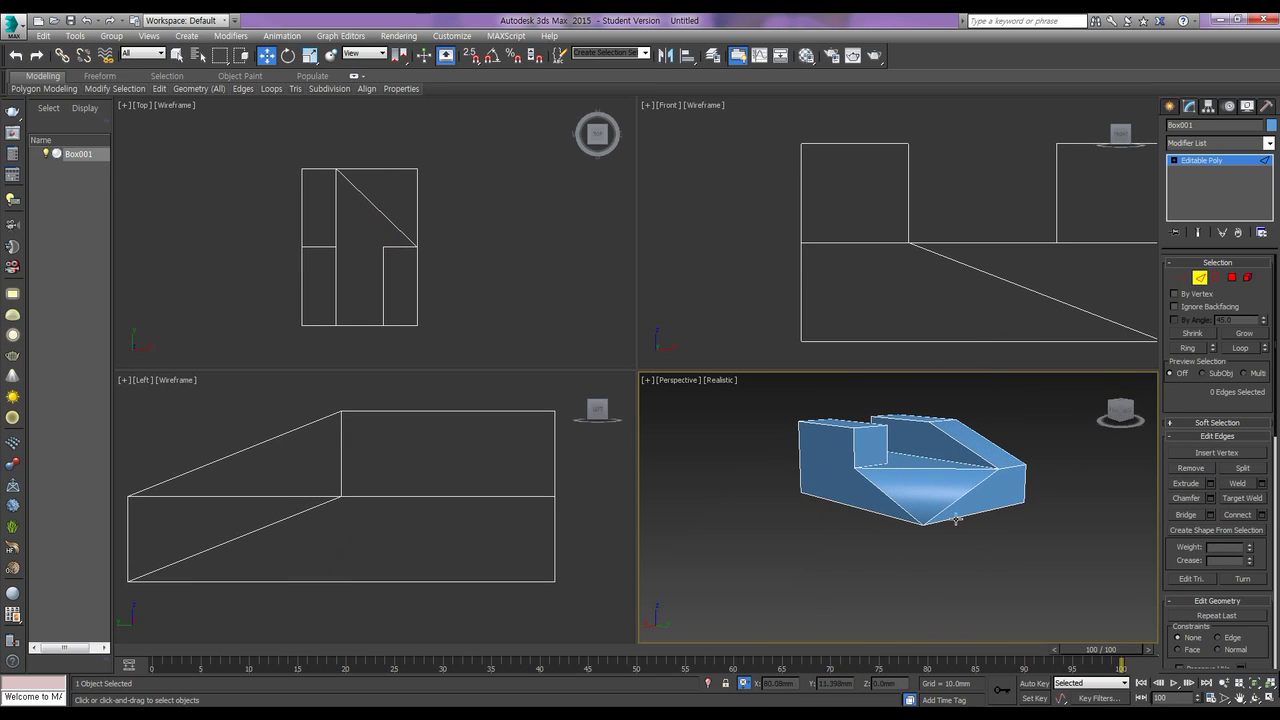
left_click(1184, 278)
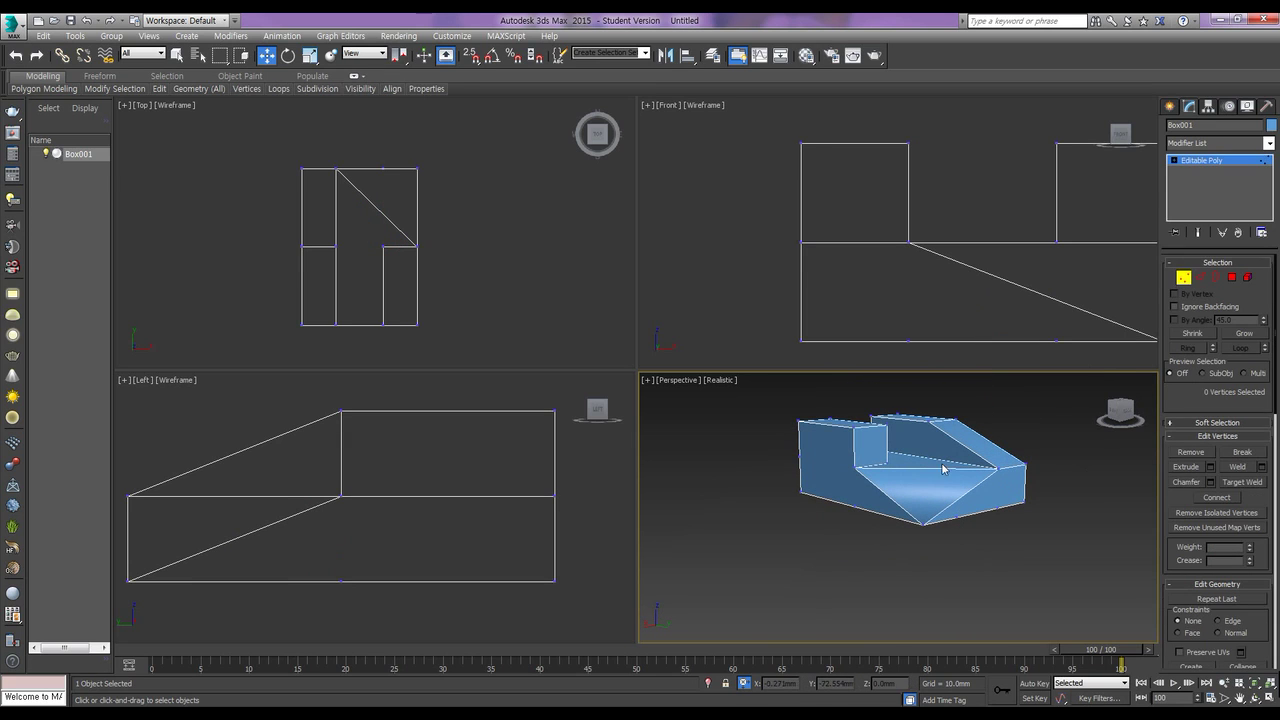
left_click(955, 517)
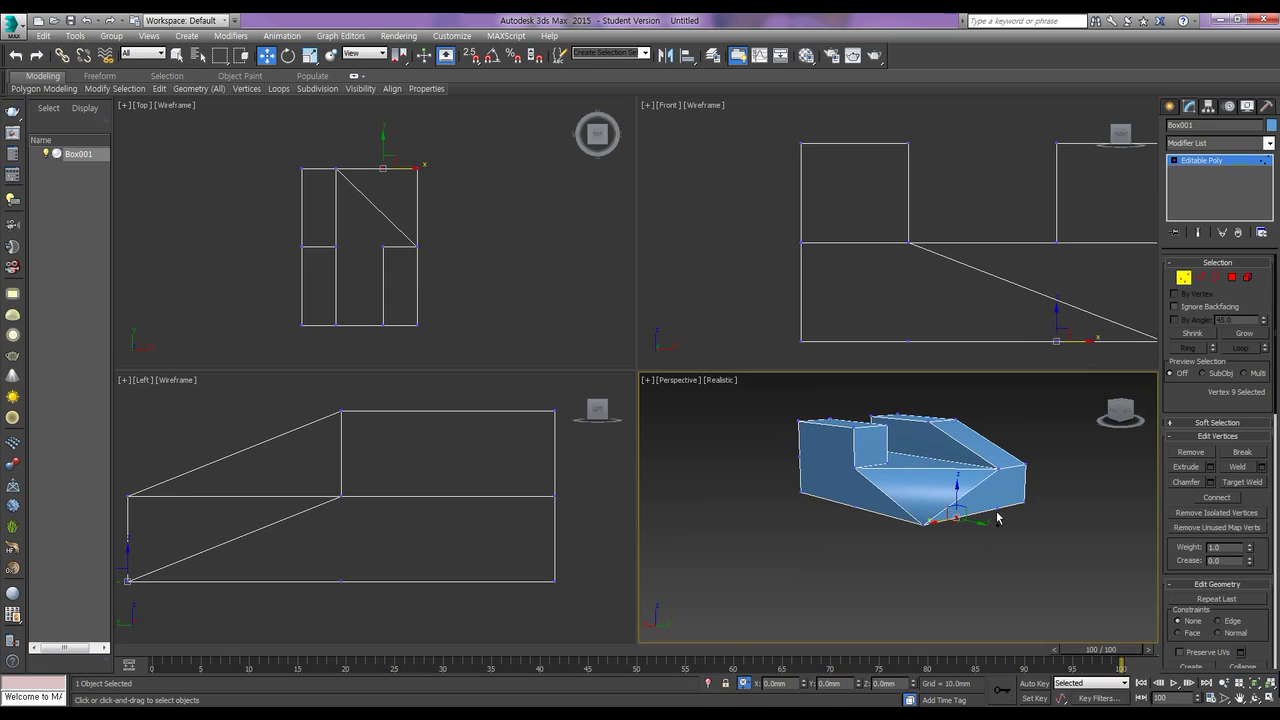
left_click(1199, 459)
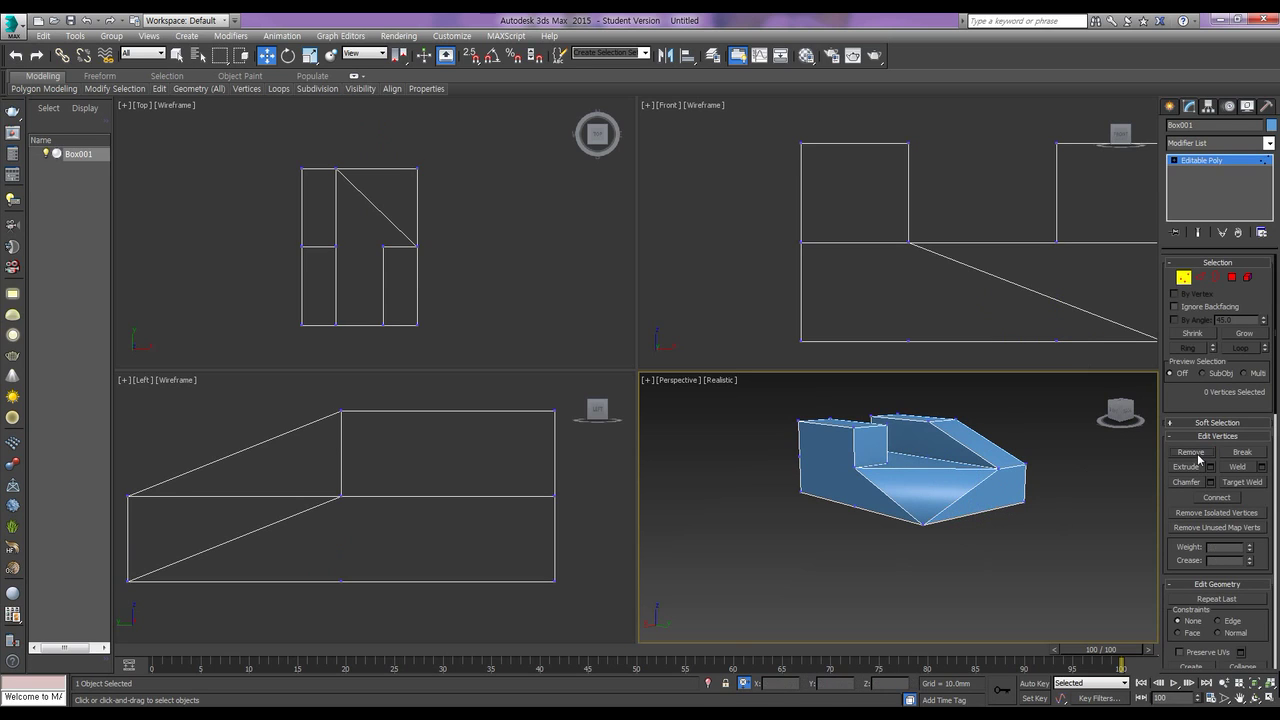
middle_click_drag(900, 523, 925, 517, "alt")
left_click(909, 508)
left_click(1191, 452)
Remove the four leftover vertices on the -Y end face: two on its base edge and one on each outer vertical edge
middle_click_drag(891, 482, 1000, 506, "alt")
left_click(1006, 504)
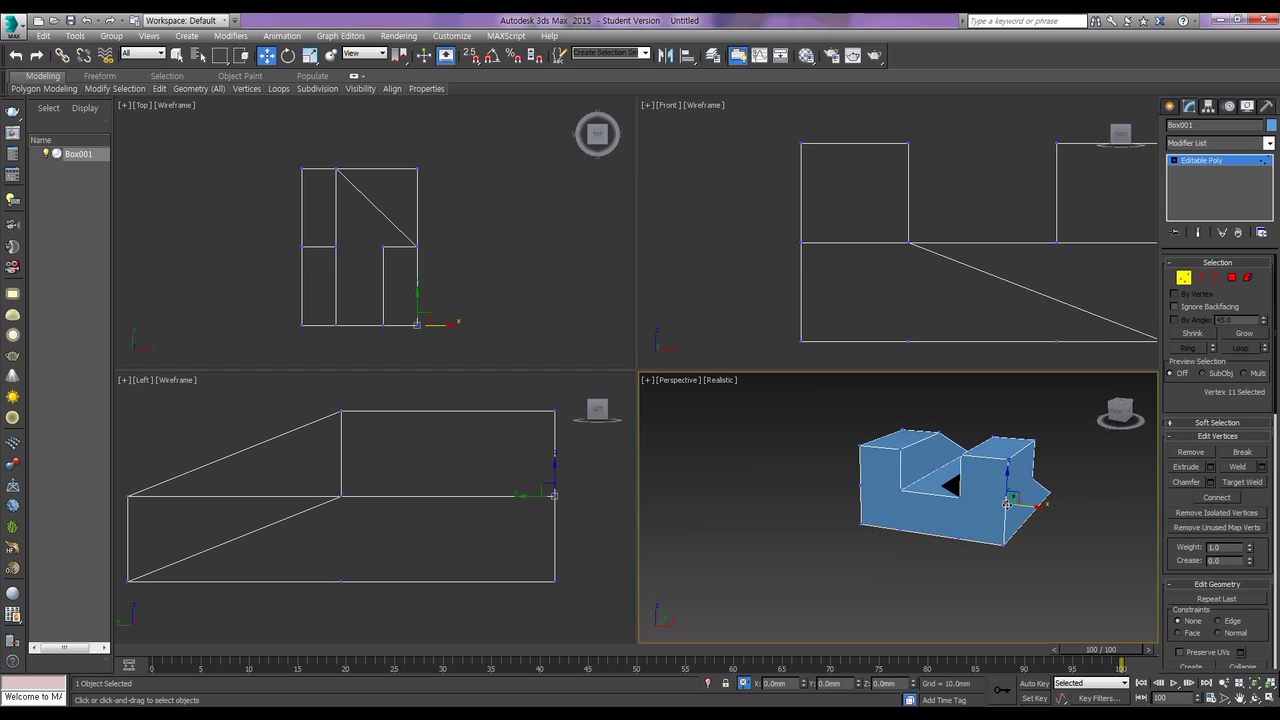
left_click(957, 539, "ctrl")
left_click(902, 530, "ctrl")
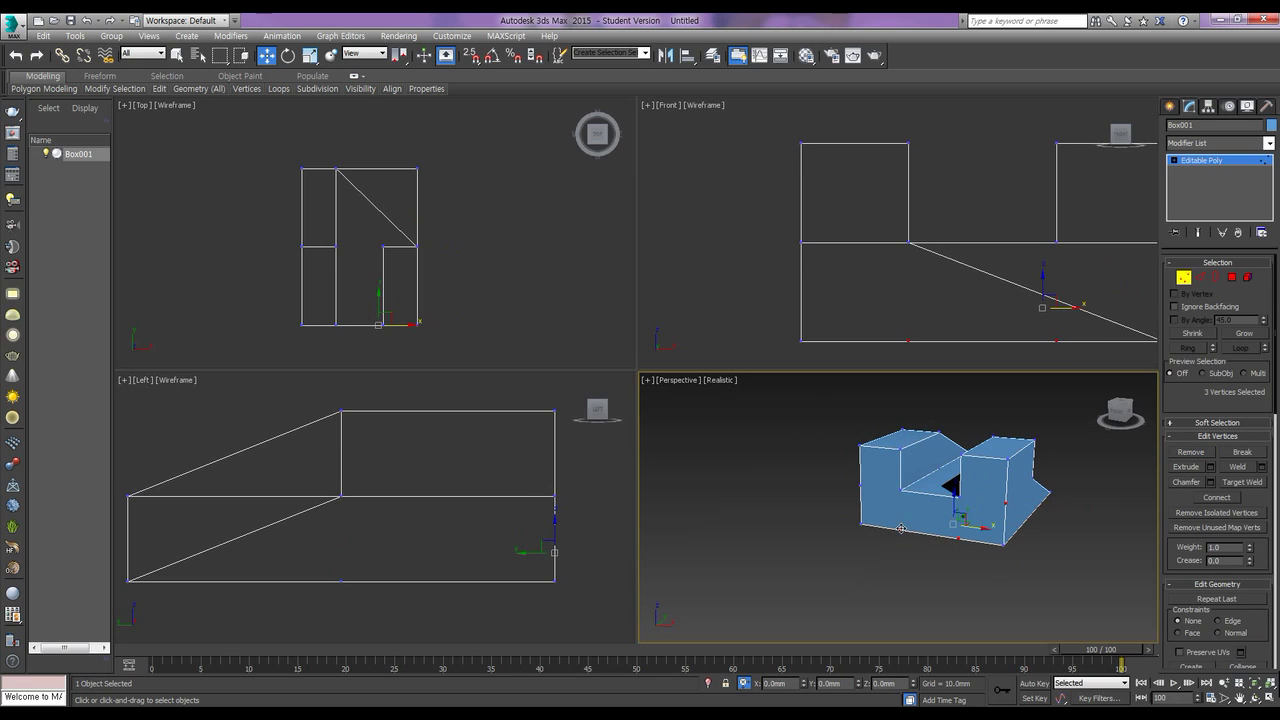
left_click(860, 486, "ctrl")
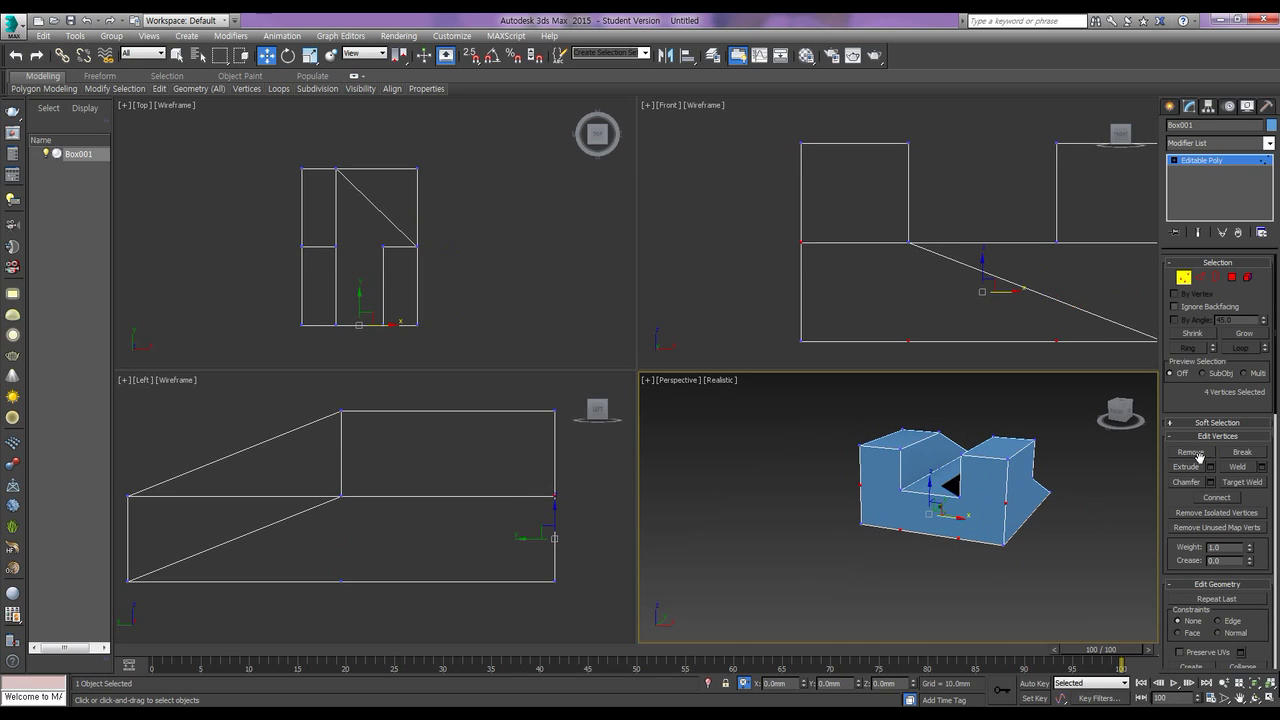
left_click(1199, 456)
Remove the leftover vertex midway along the base edge of the -X side face
middle_click_drag(940, 540, 1062, 534, "alt")
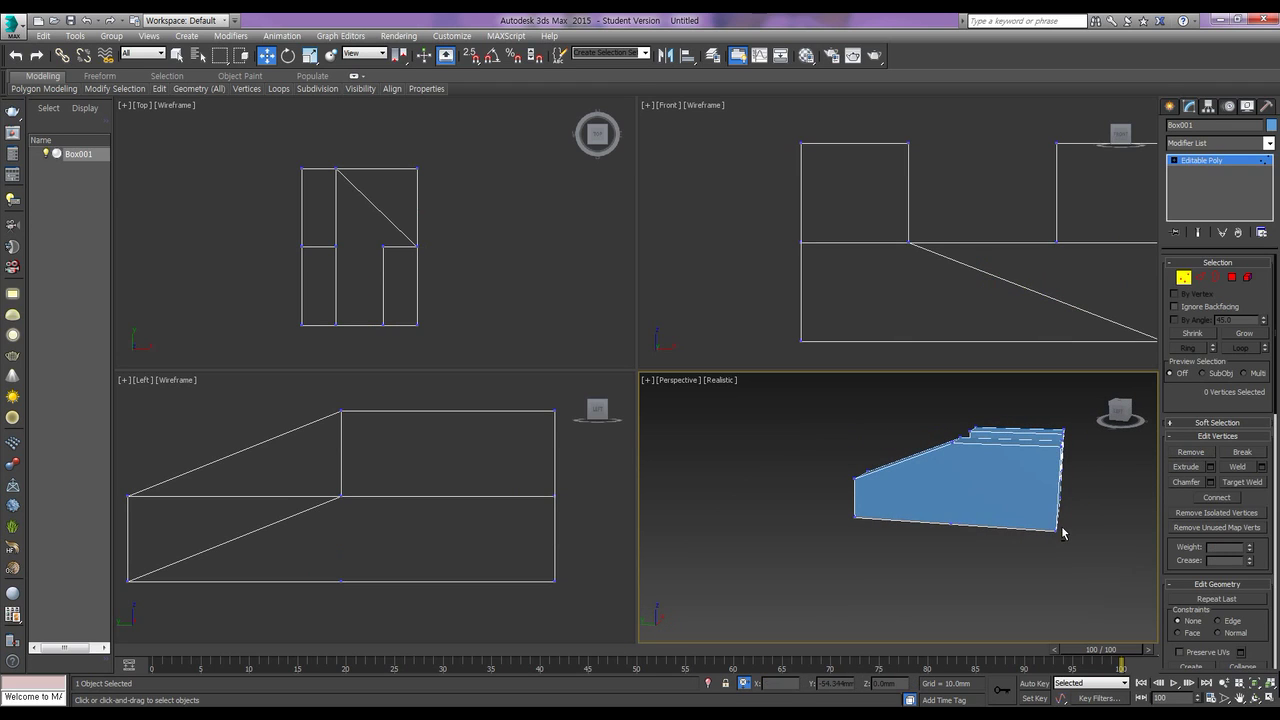
left_click(952, 524)
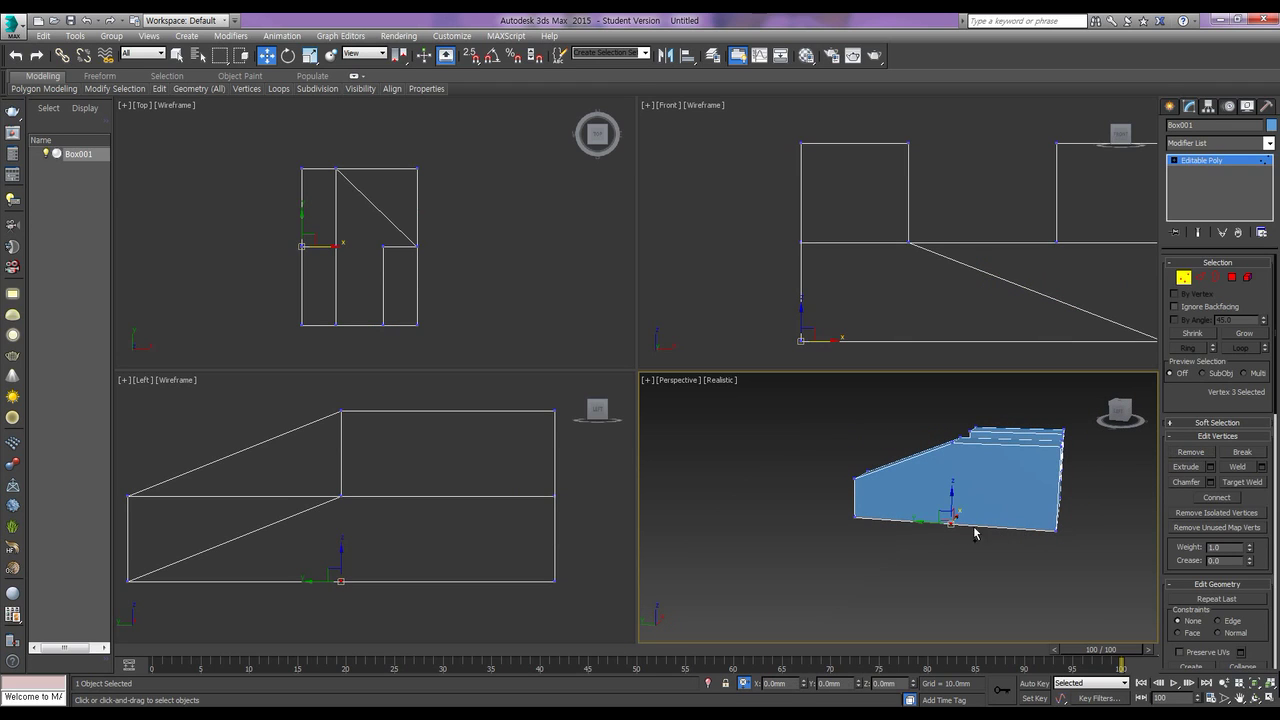
left_click(1199, 456)
Clear all smoothing groups from the whole block element, then deselect it and inspect the cut-off corner
middle_click_drag(912, 538, 944, 549, "alt")
left_click(1247, 277)
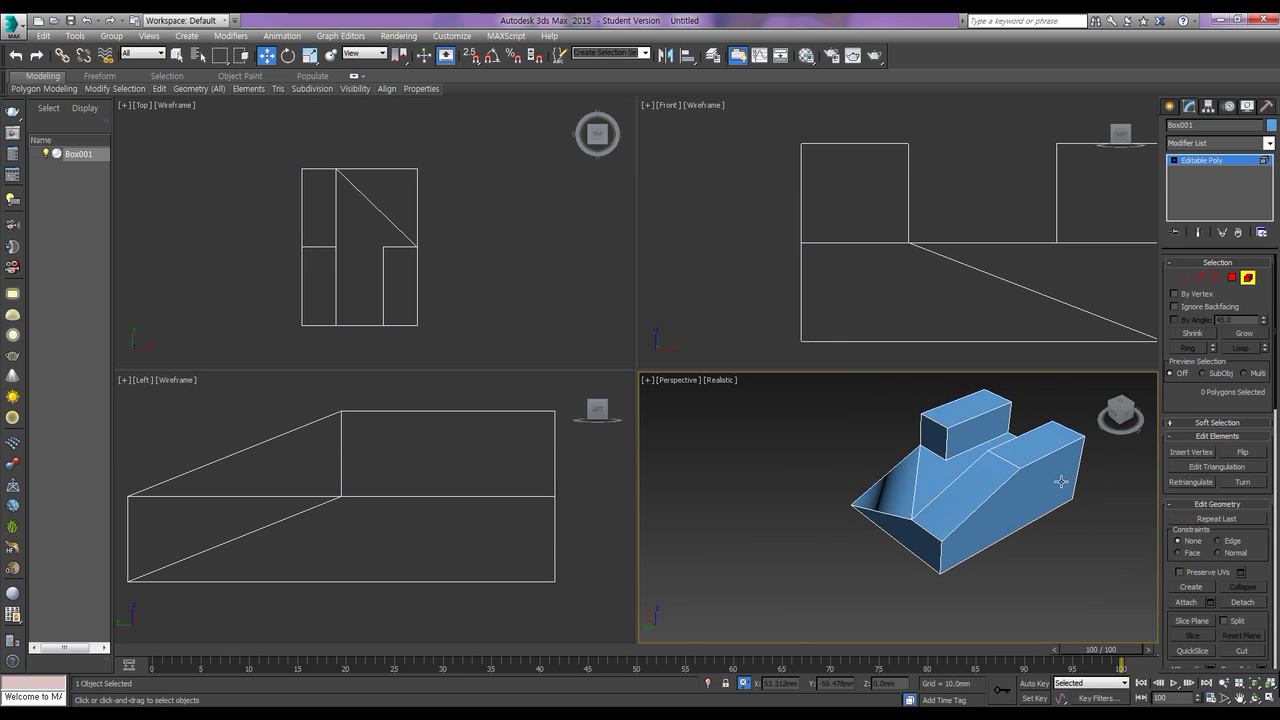
left_click(1045, 483)
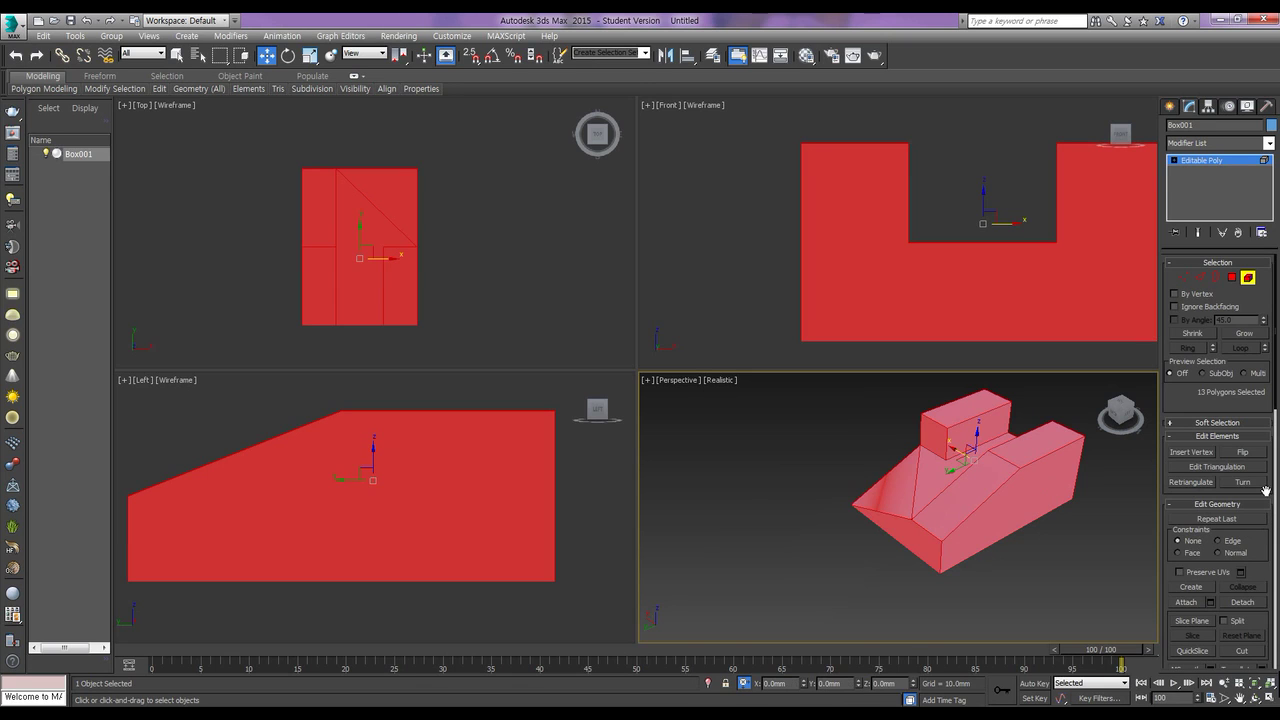
scroll(1264, 495, "down", 5)
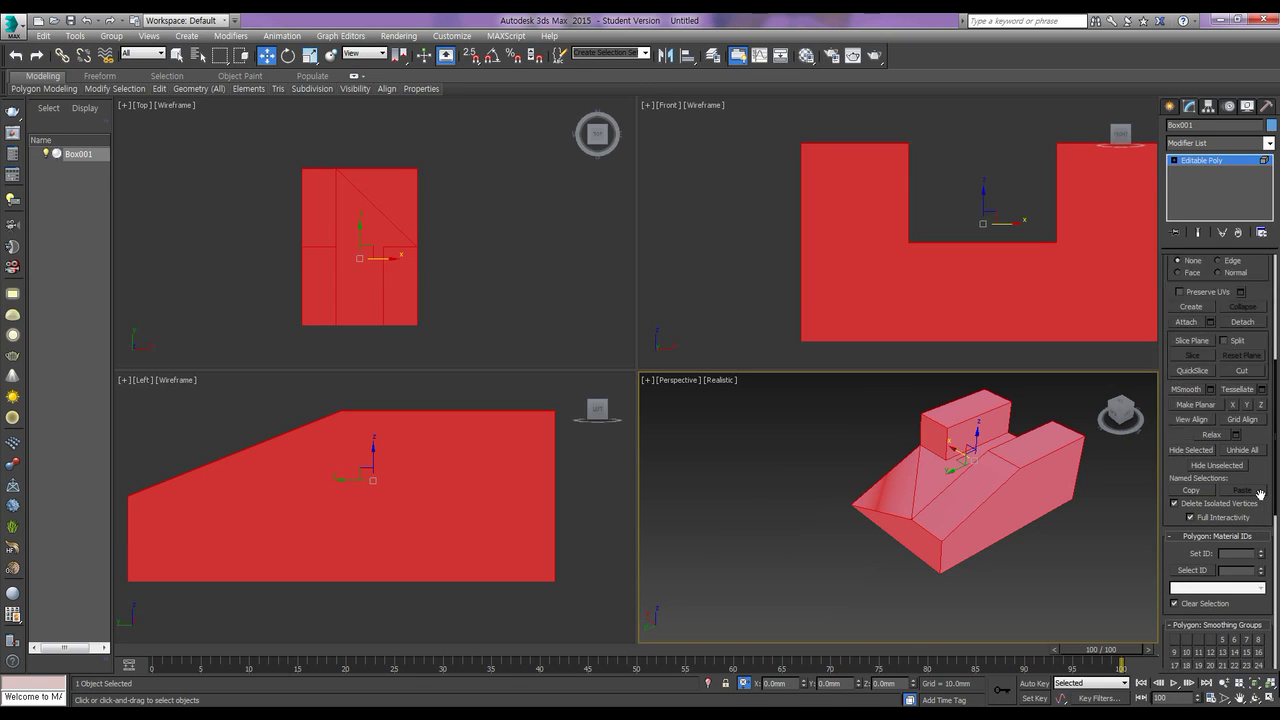
left_click(1251, 614)
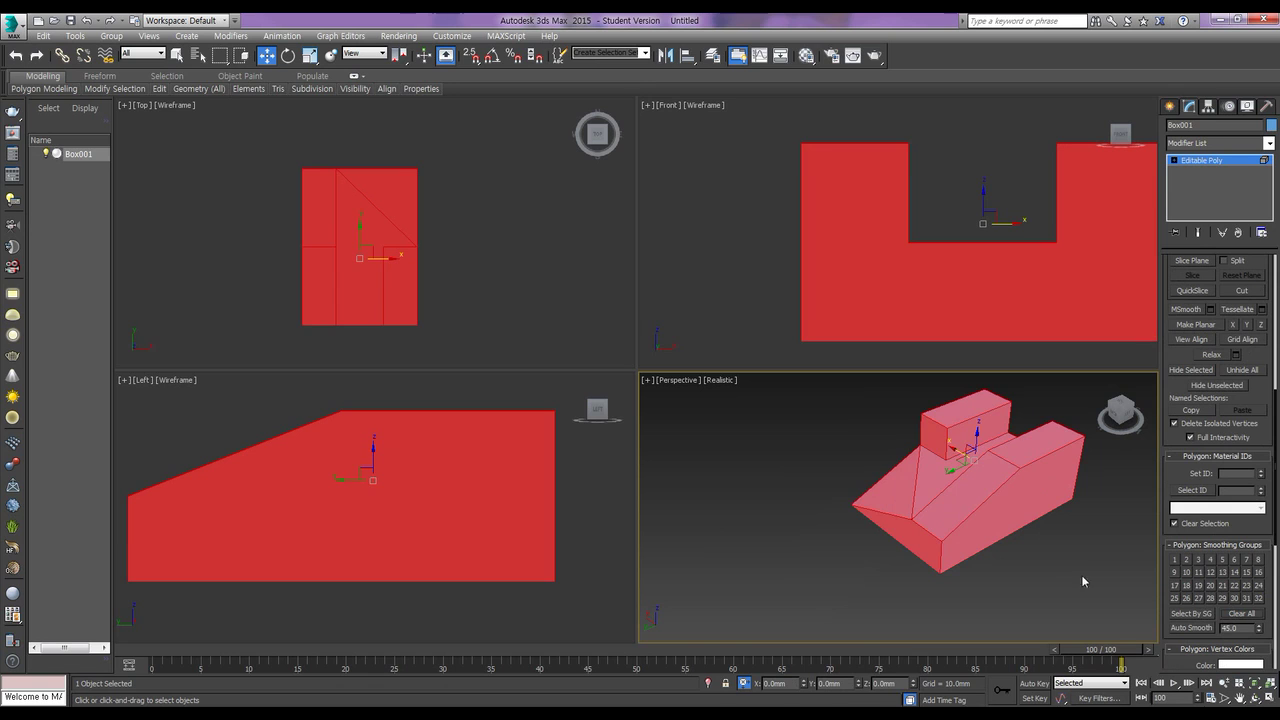
middle_click_drag(1020, 561, 1063, 542, "alt")
left_click(1017, 564)
middle_click_drag(986, 534, 991, 538, "alt")
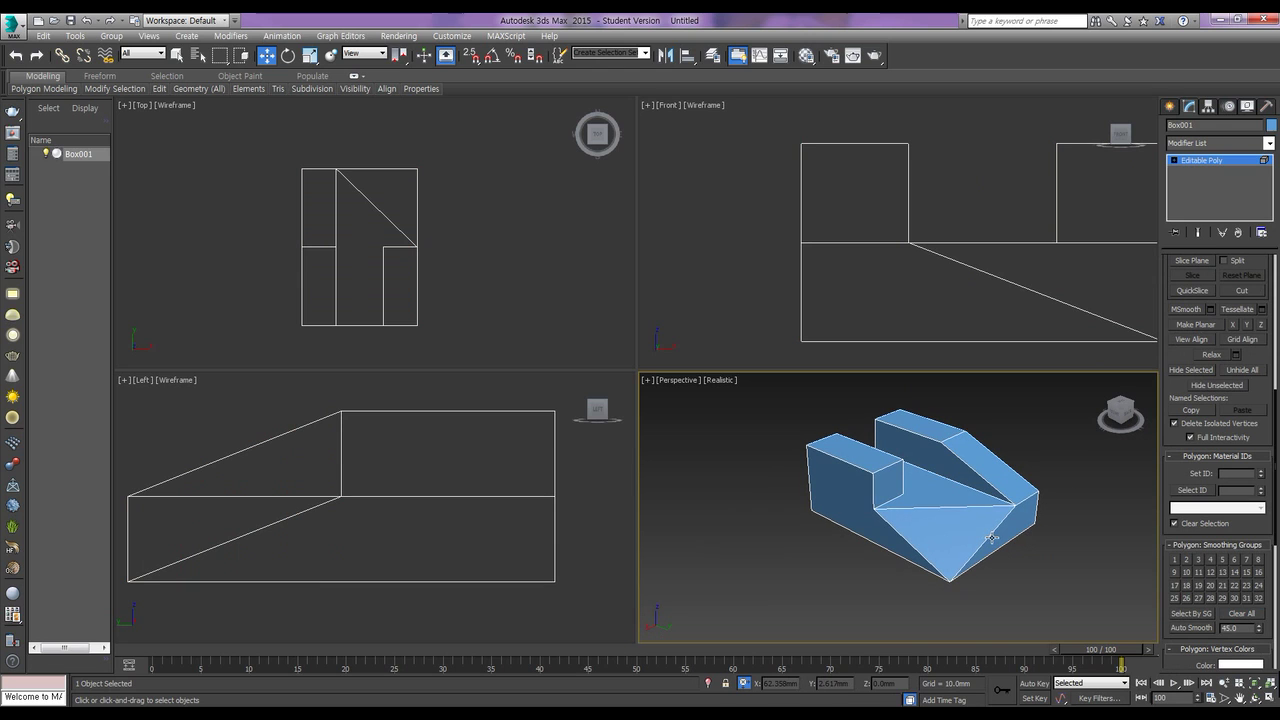